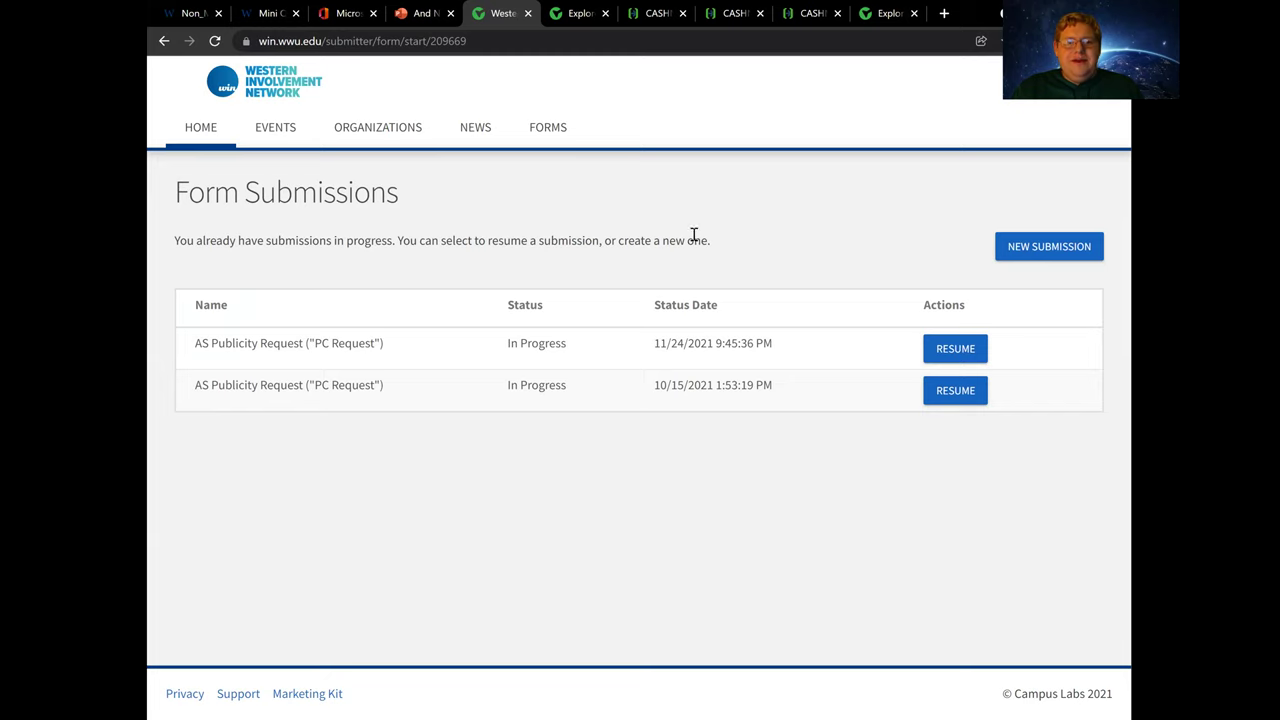
Start a new AS Publicity Request submission and focus the Program or Office Name field
click(1023, 248)
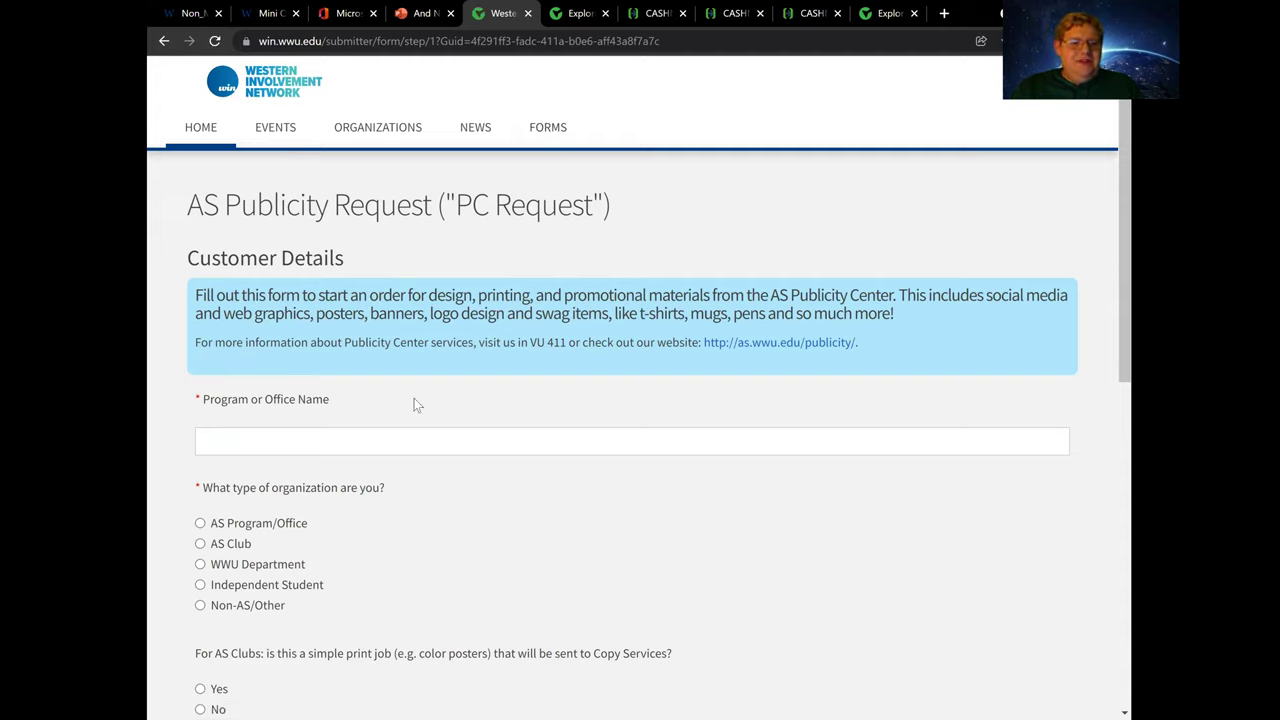
click(324, 448)
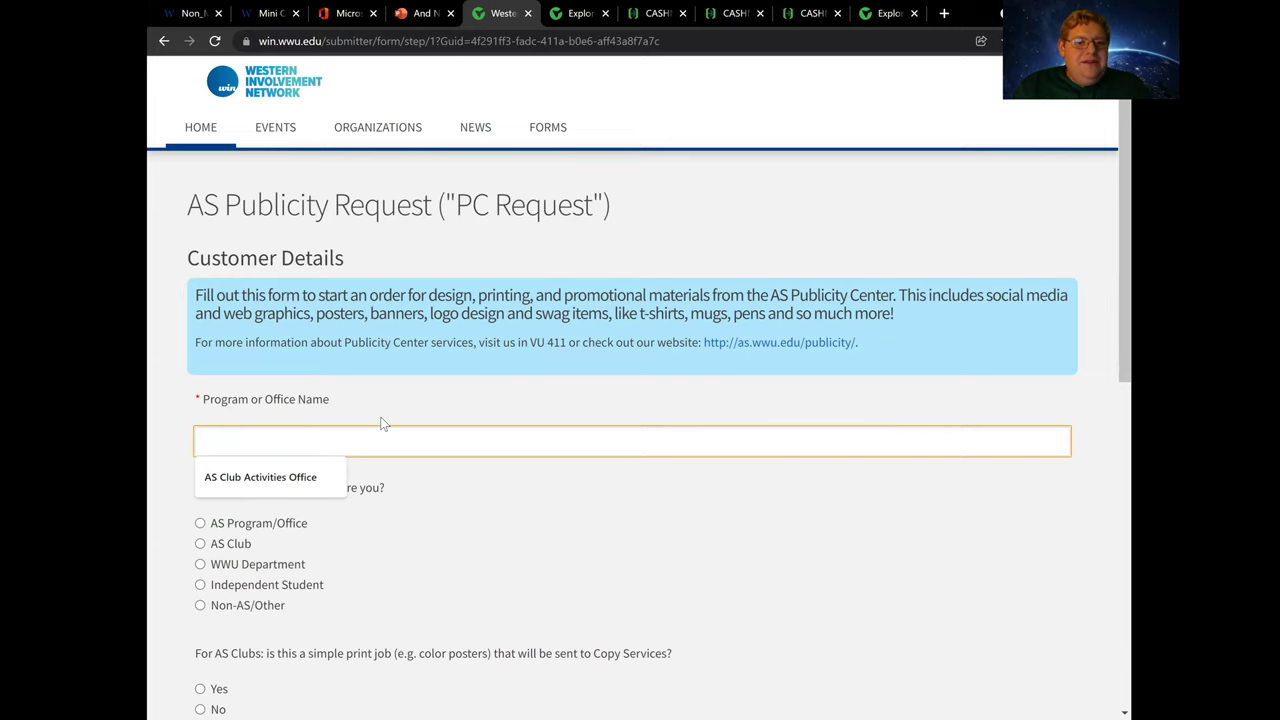
scroll(380, 423, down, 1)
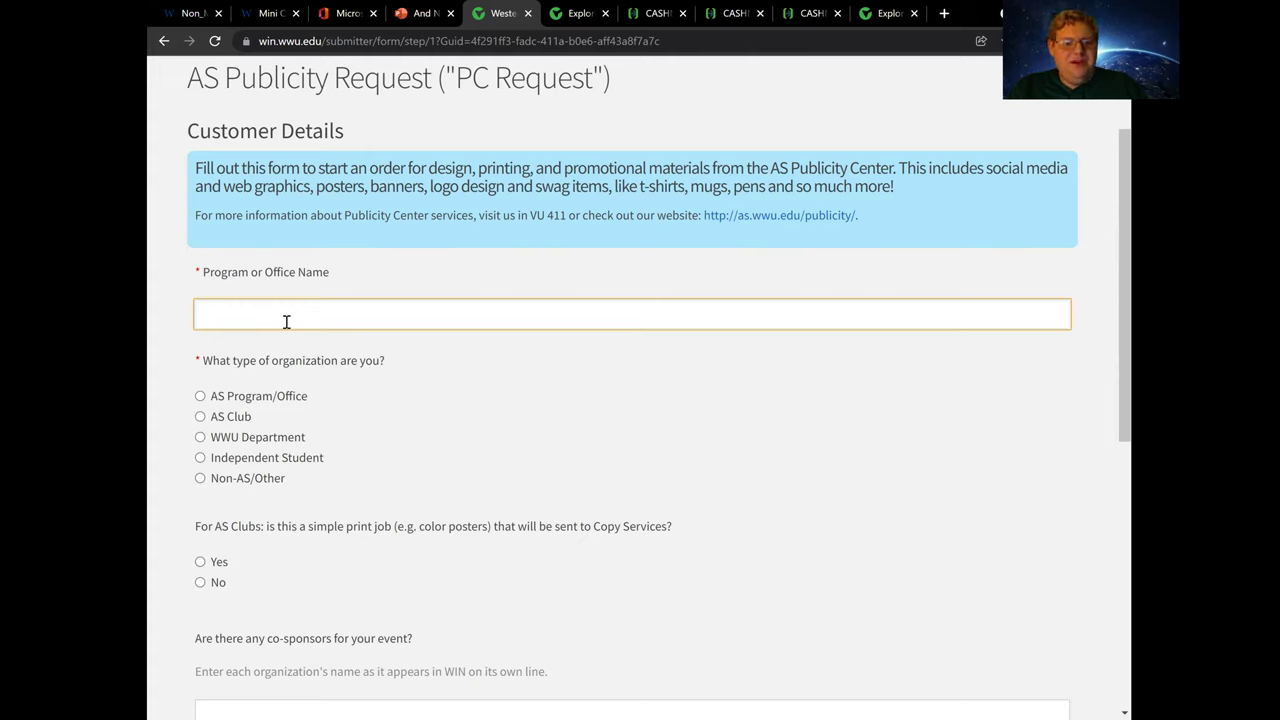
Enter 'Bella Dynasty' as the program name and mark it as an AS Club
text(Bella D)
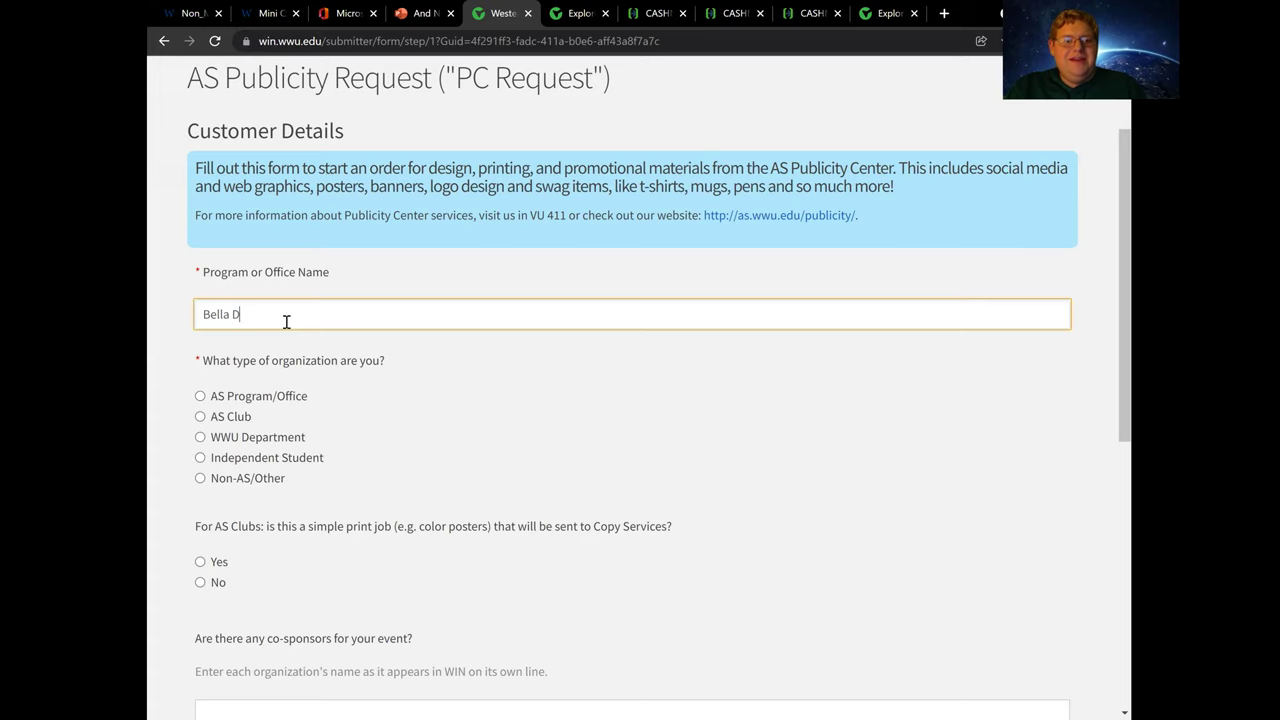
text(ynasty)
scroll(338, 437, down, 2)
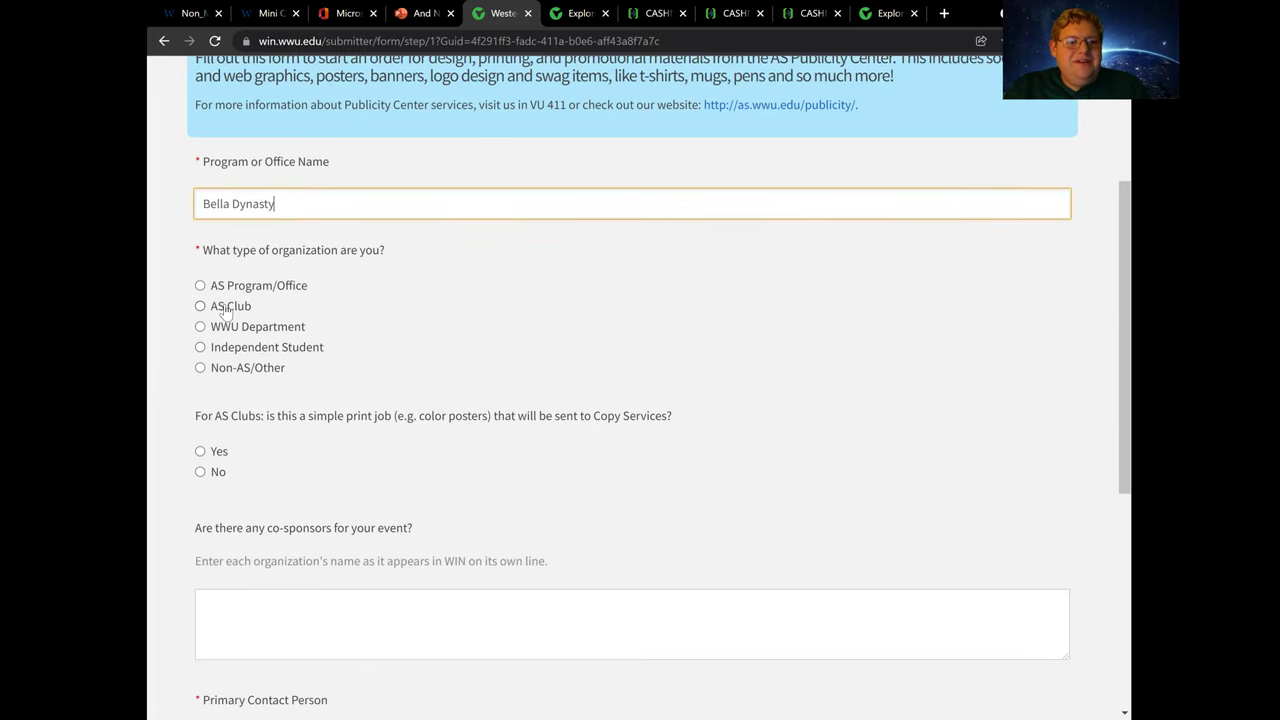
click(228, 310)
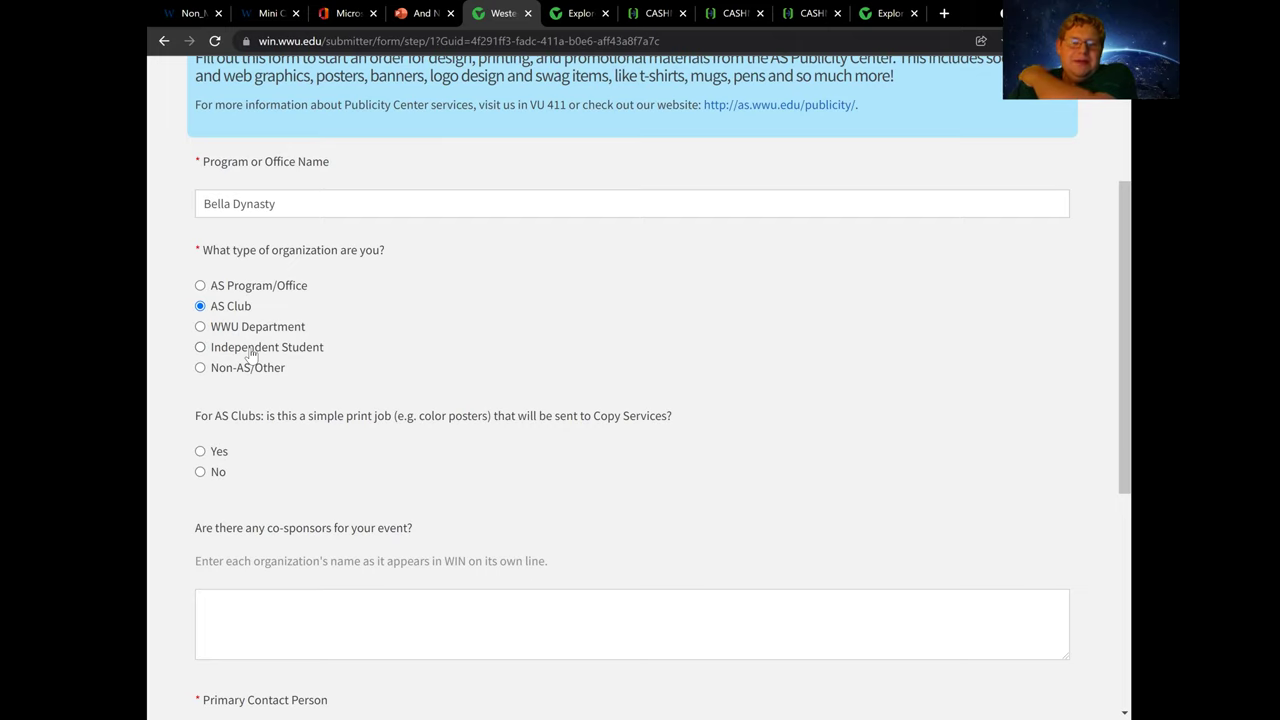
scroll(251, 433, down, 1)
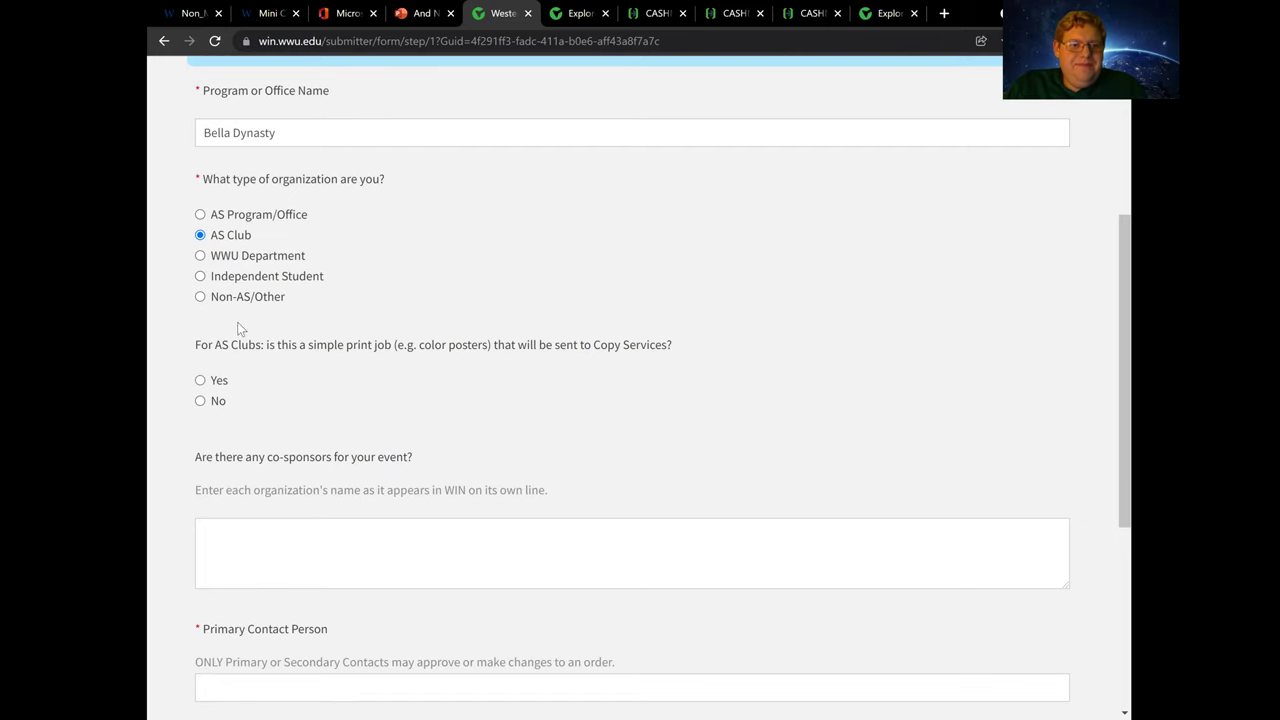
Answer Yes to the simple print job question and enter 'No.' for co-sponsors
click(216, 384)
scroll(291, 487, down, 3)
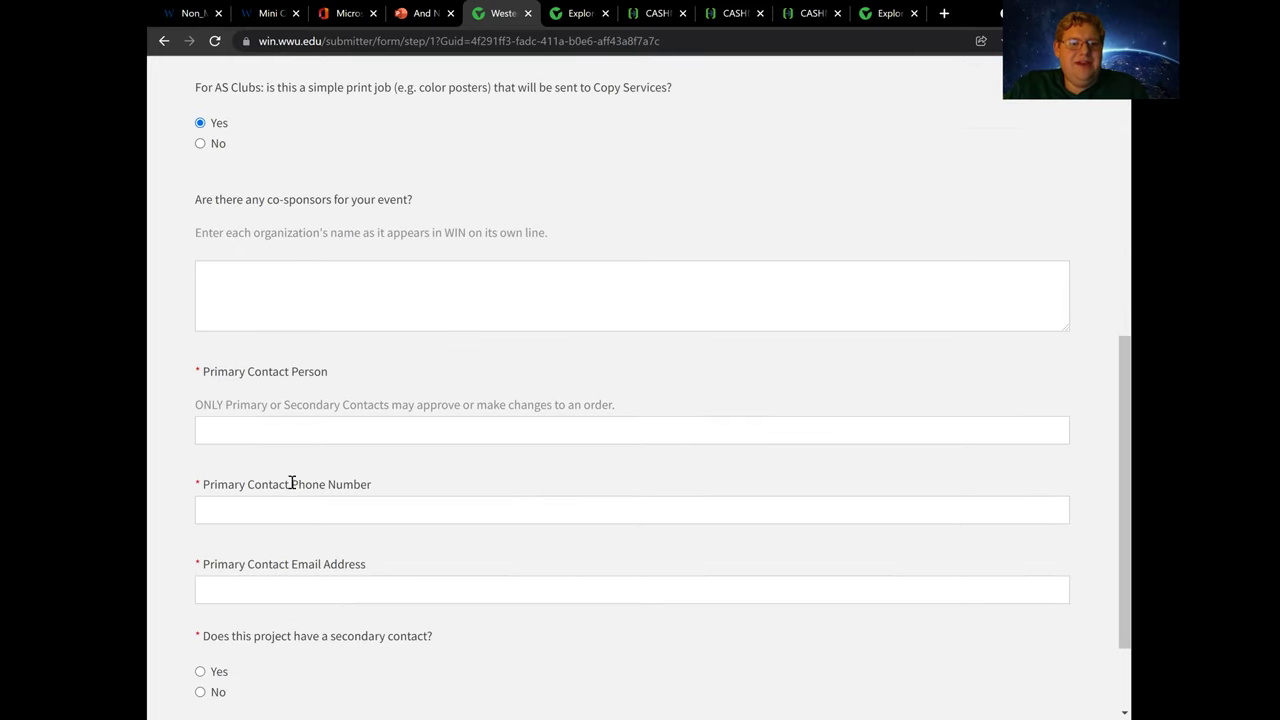
click(247, 288)
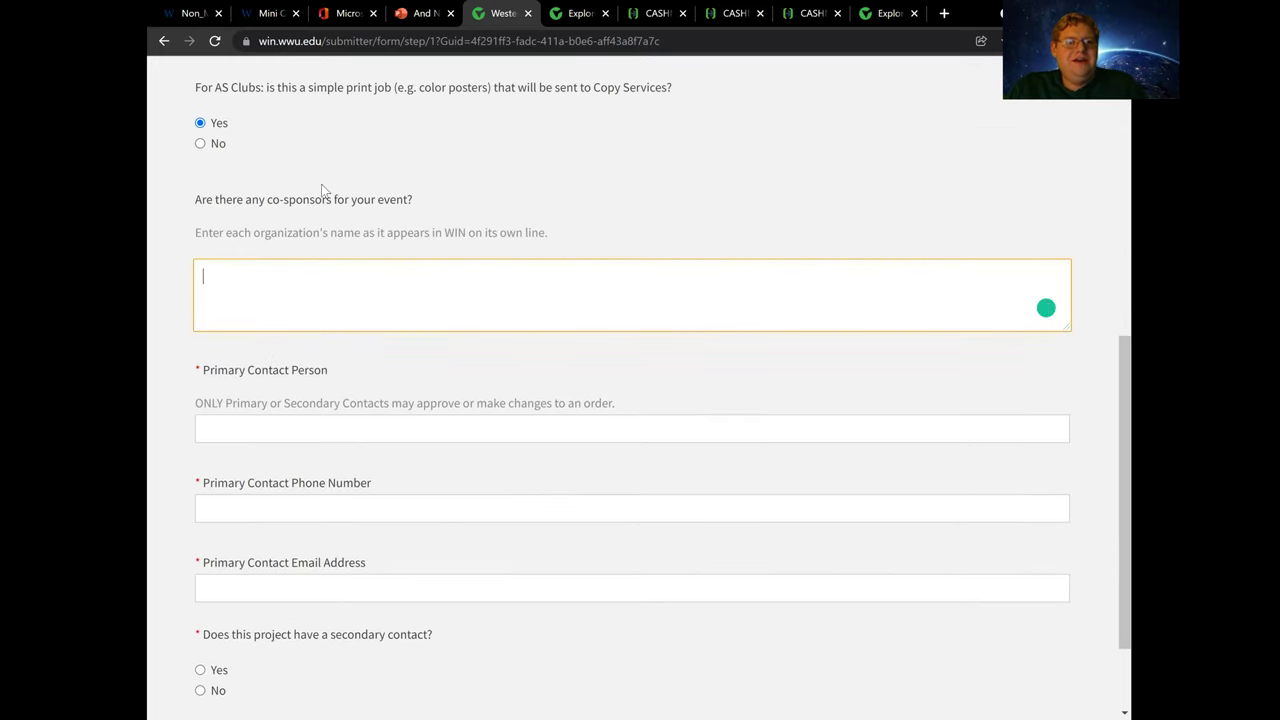
scroll(248, 154, up, 1)
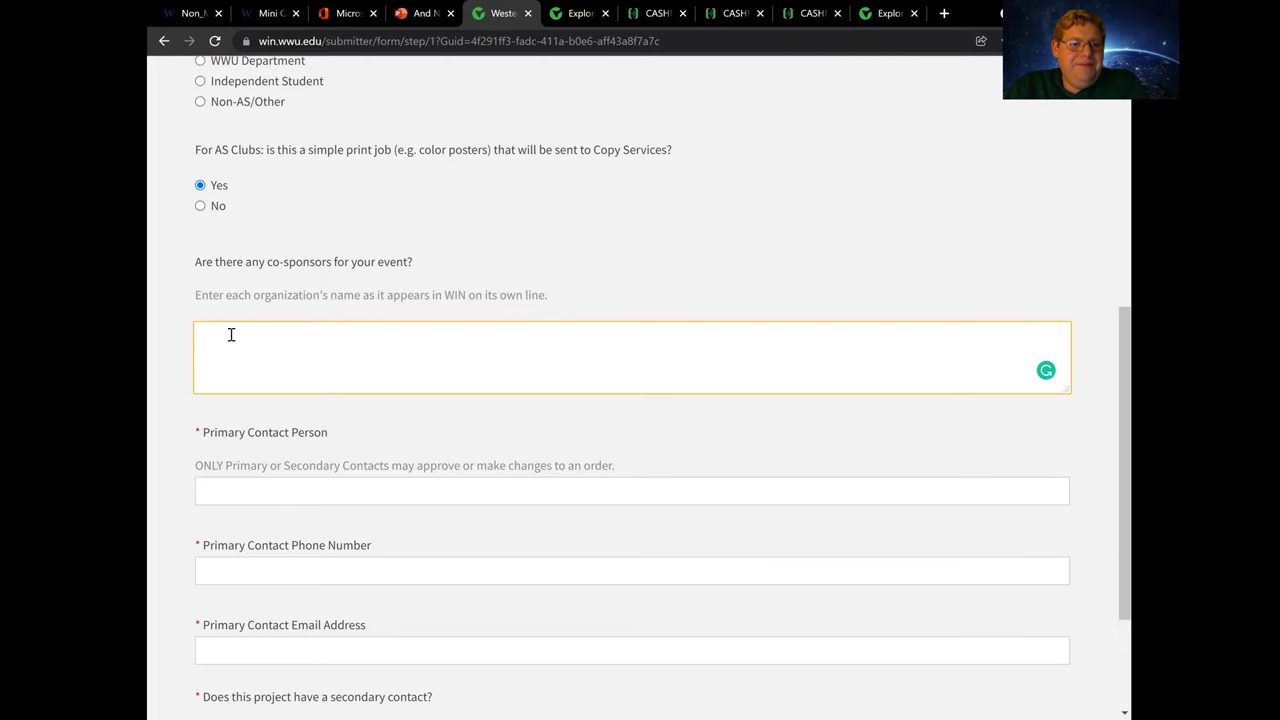
scroll(244, 310, down, 1)
scroll(244, 310, down, 1)
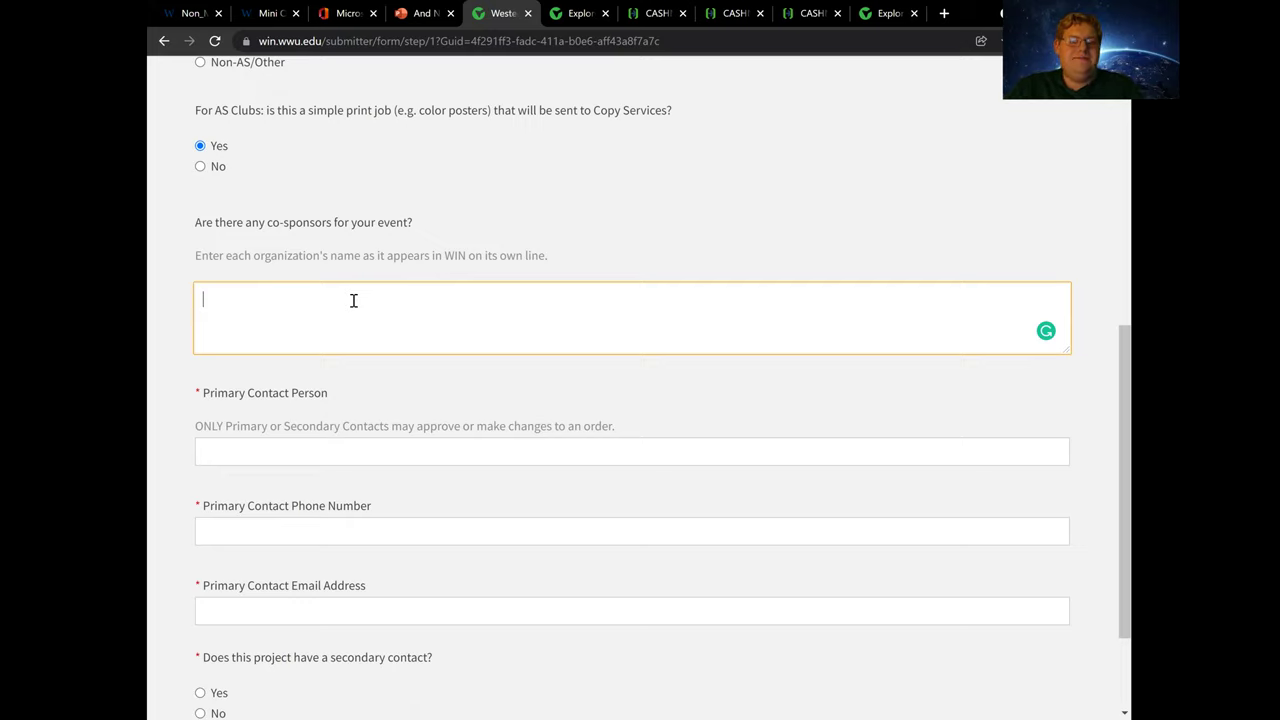
text(No.)
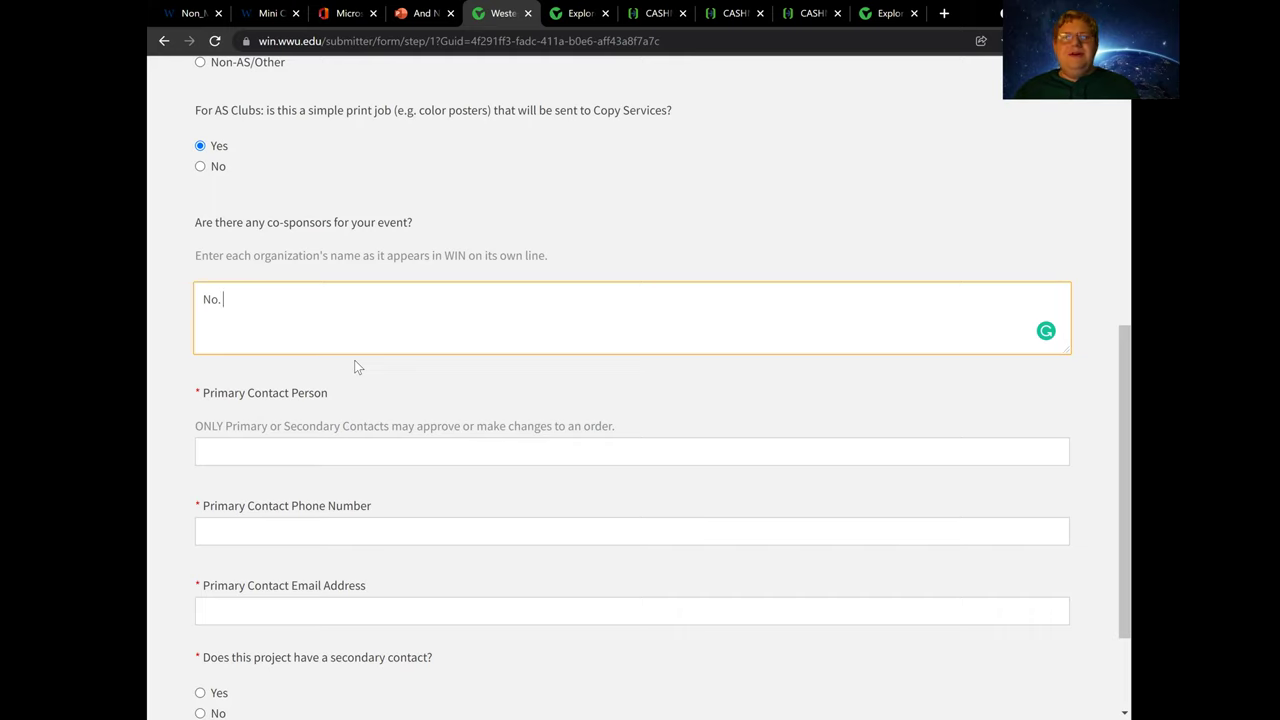
scroll(320, 422, down, 2)
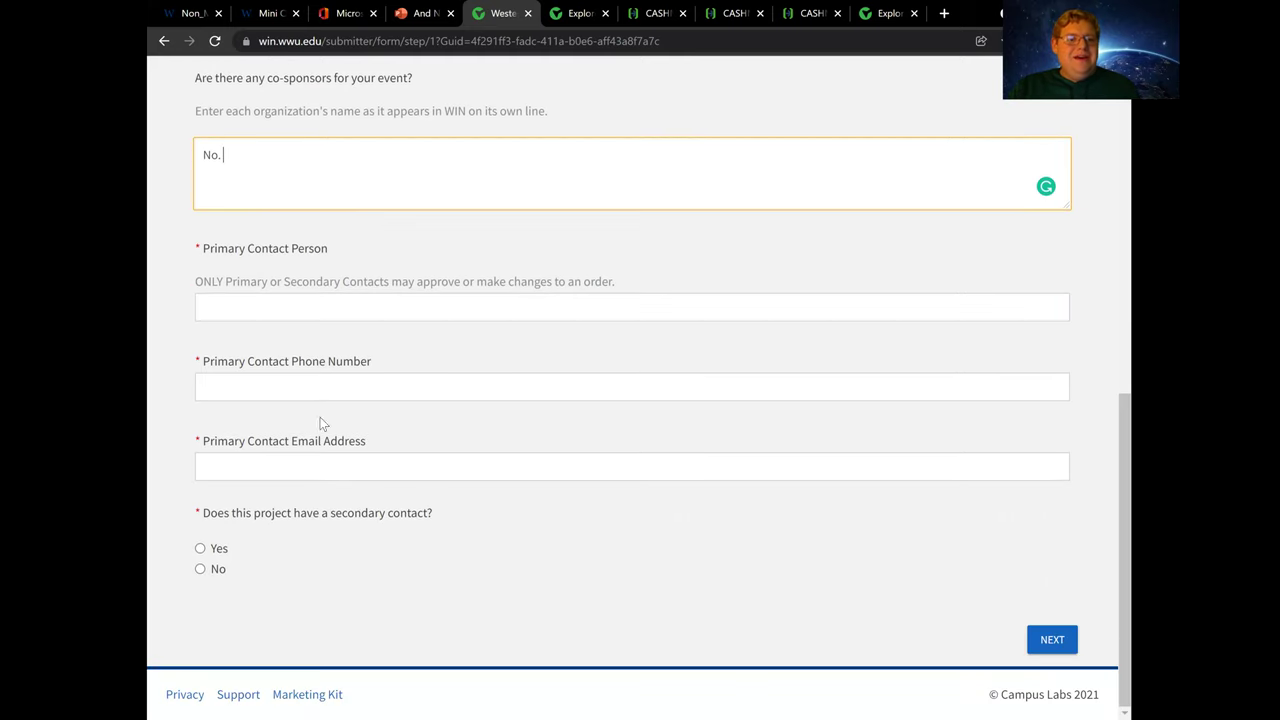
Enter the primary contact's full name and phone number
click(259, 309)
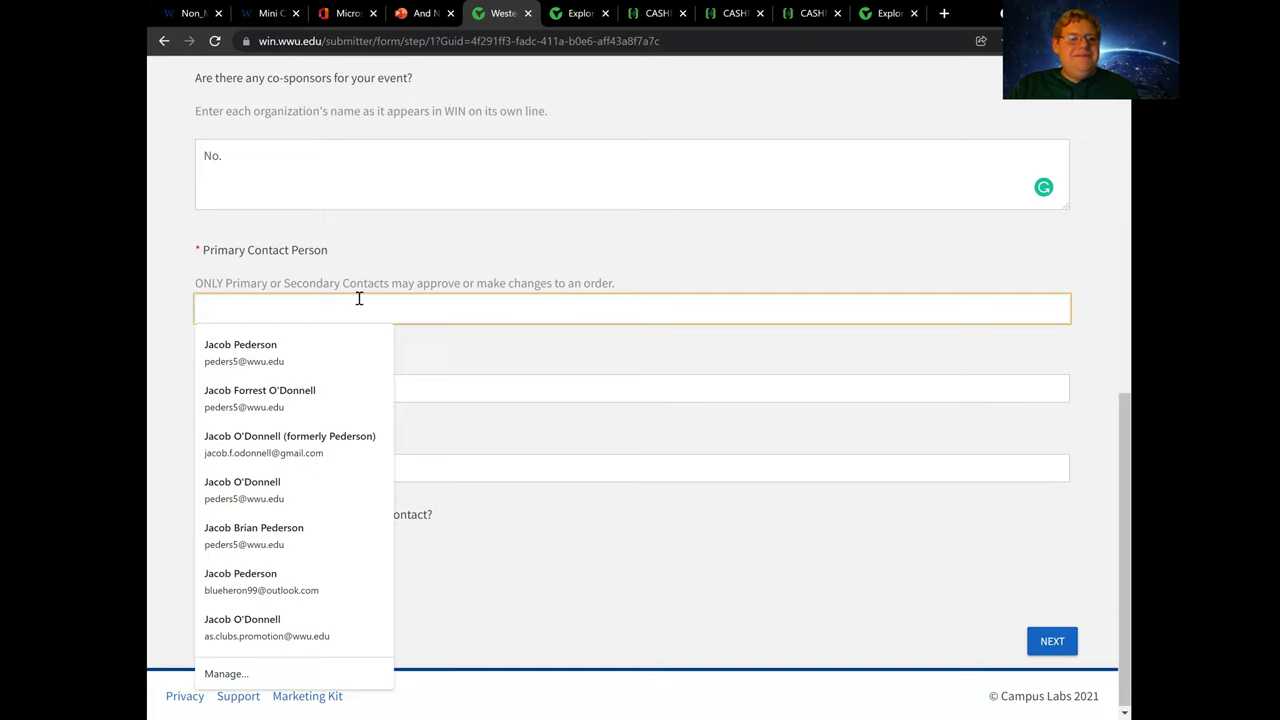
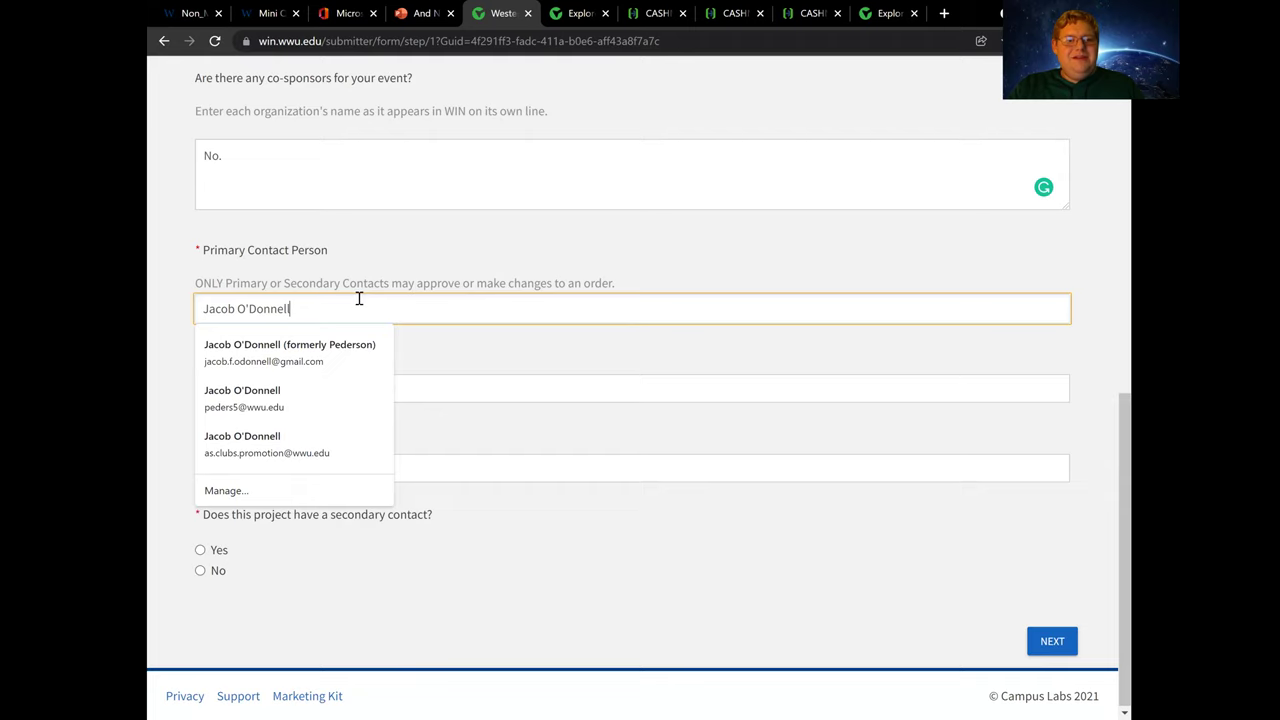
click(426, 385)
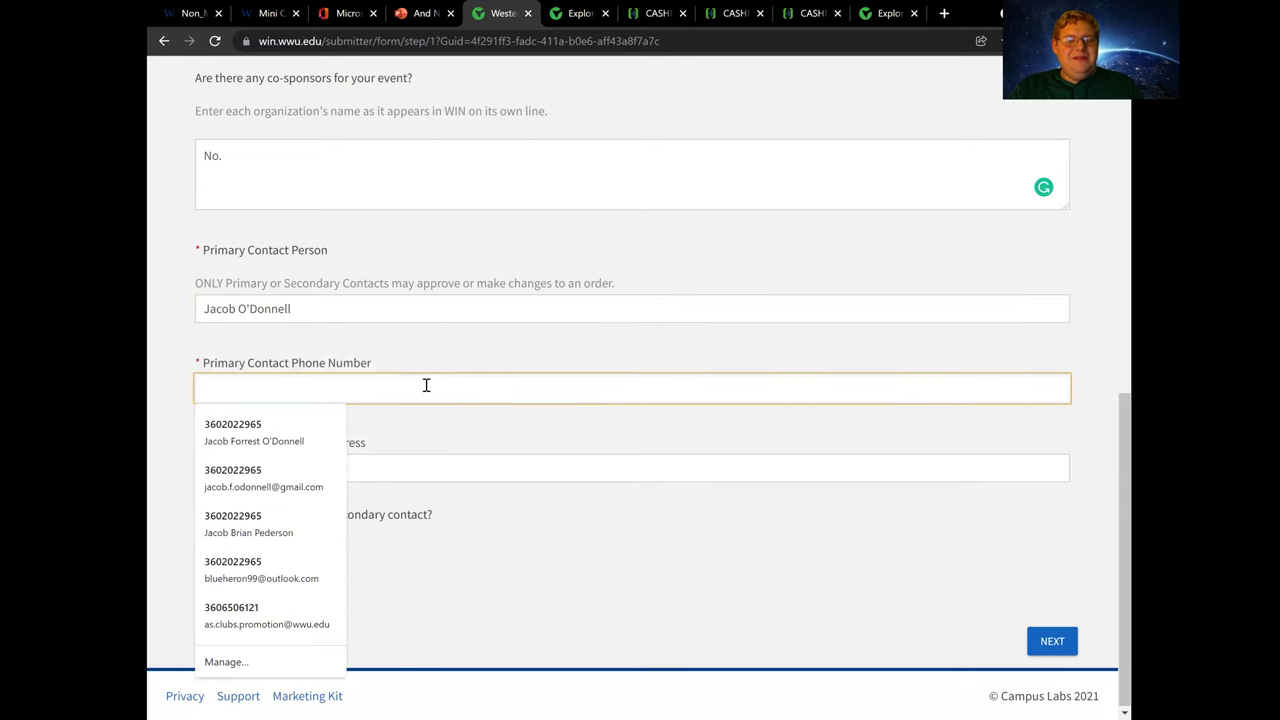
text(a ph)
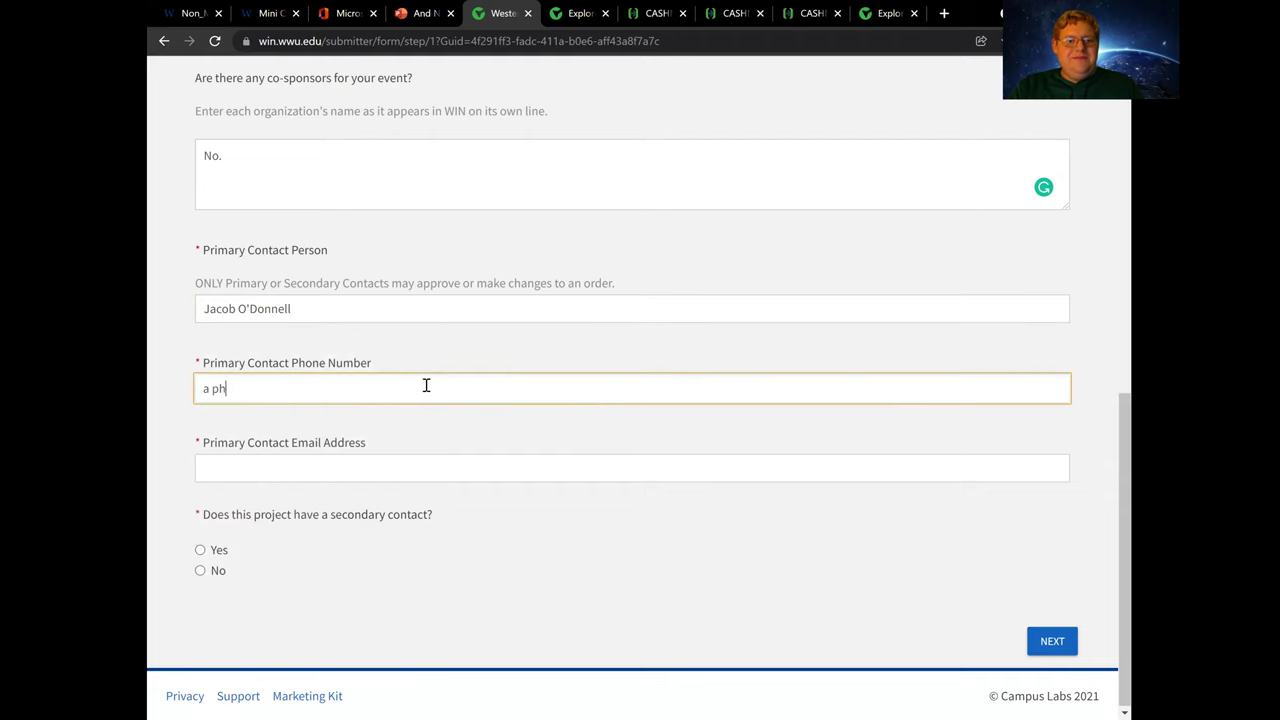
text(one number)
Fill the contact e-mail from autofill, answer No to secondary contact, and submit the page
click(289, 467)
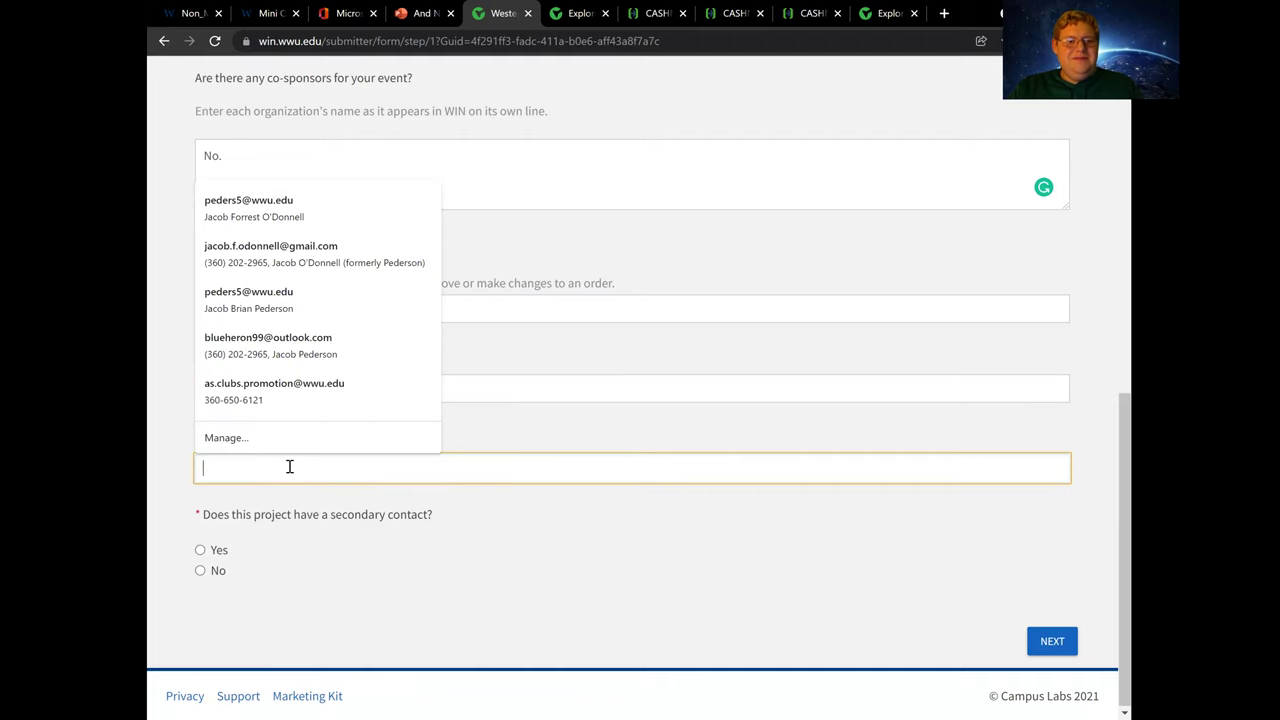
click(306, 518)
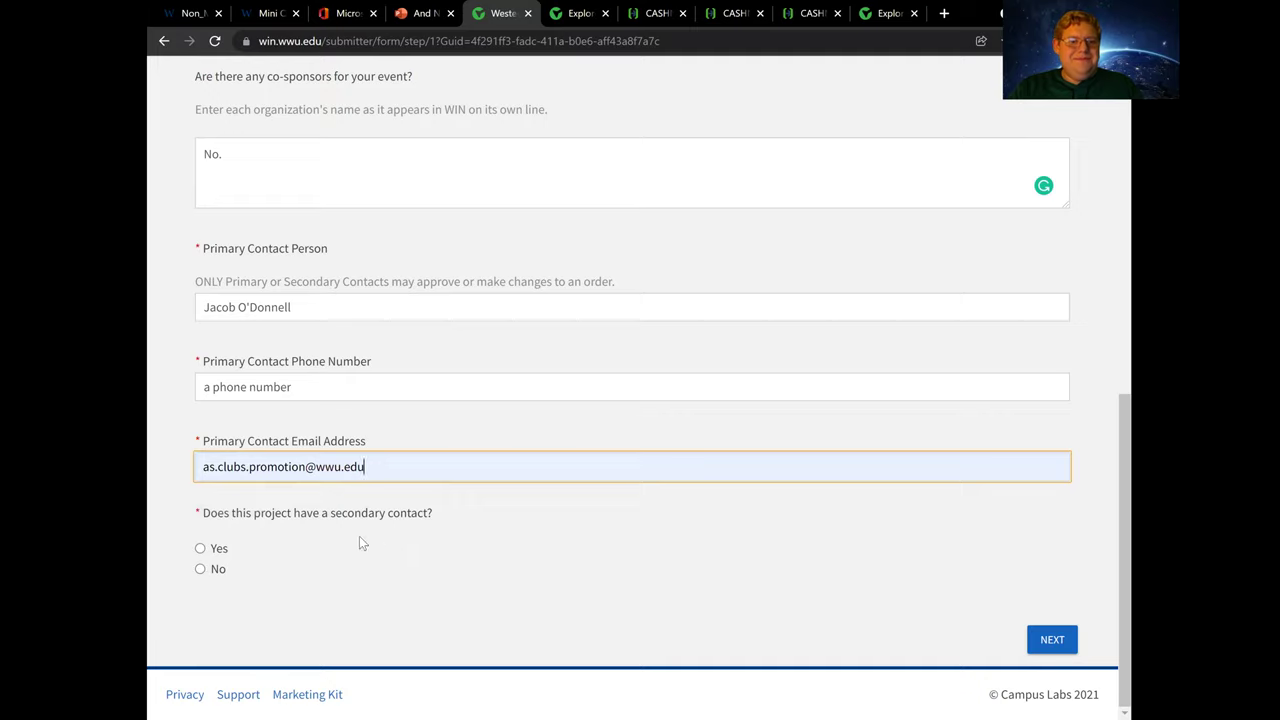
click(206, 570)
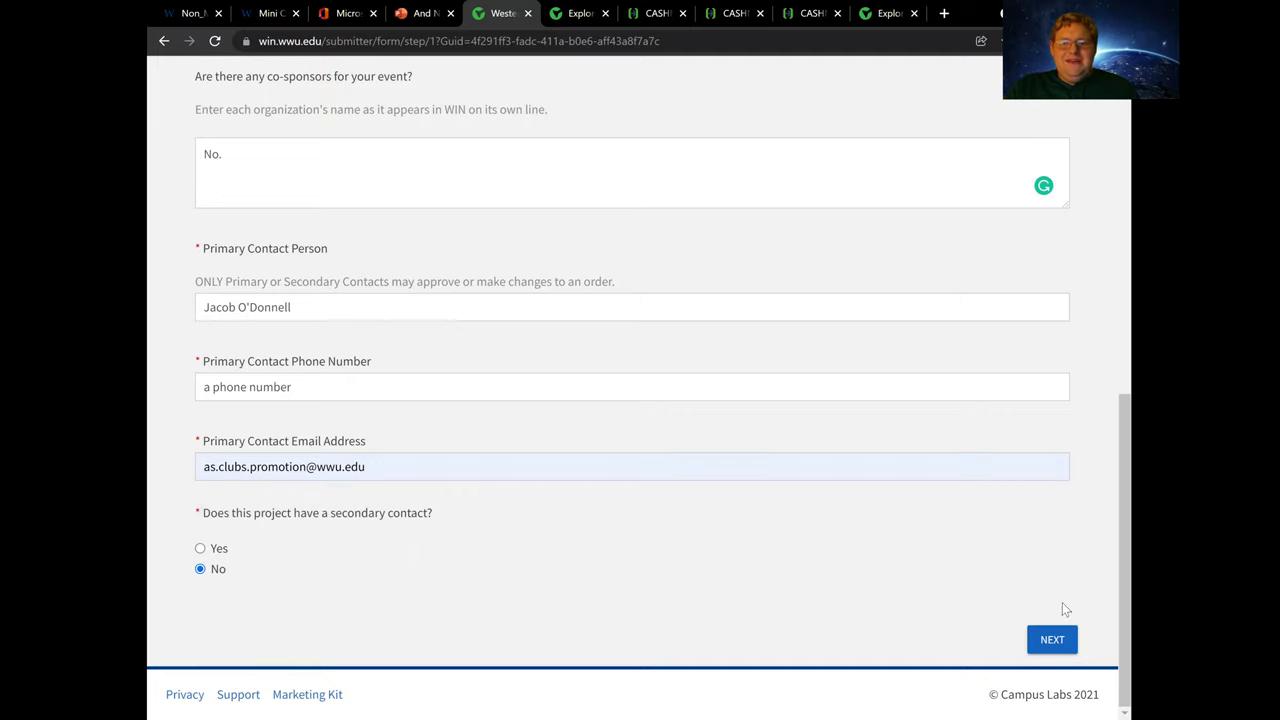
click(1050, 637)
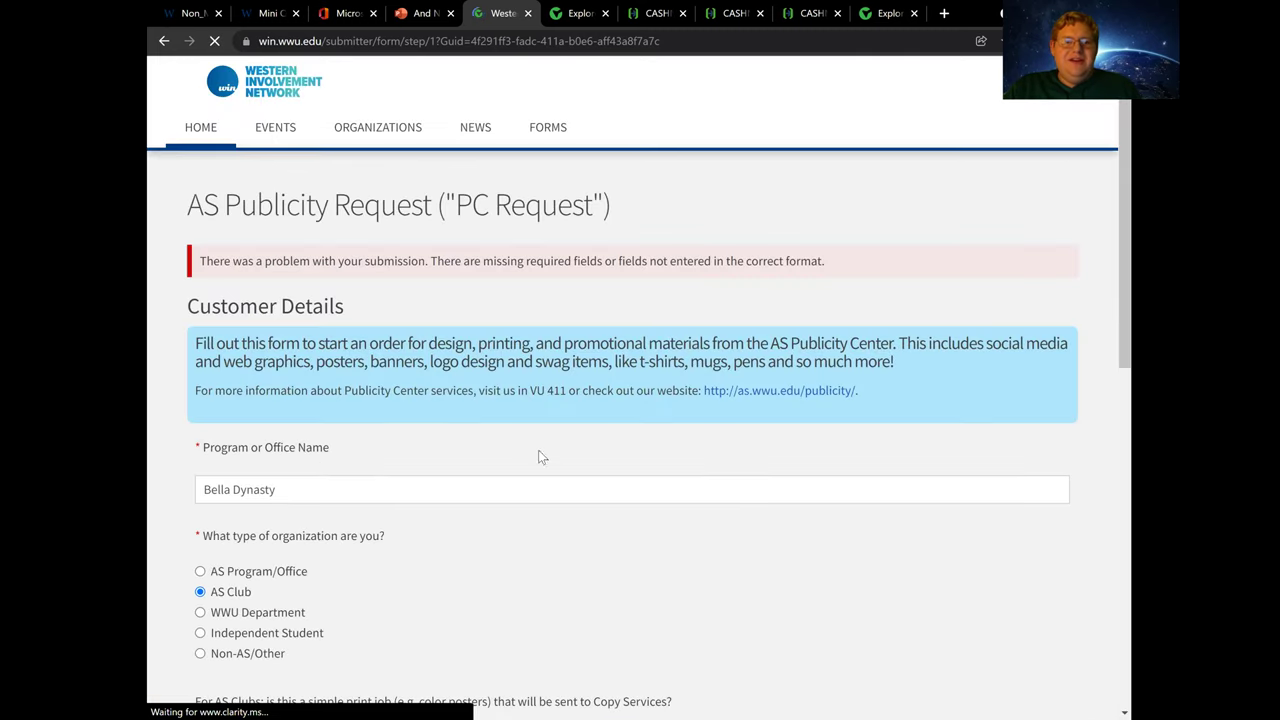
Re-enter the primary contact phone number in a valid format and advance to Payment Information
scroll(405, 481, down, 1)
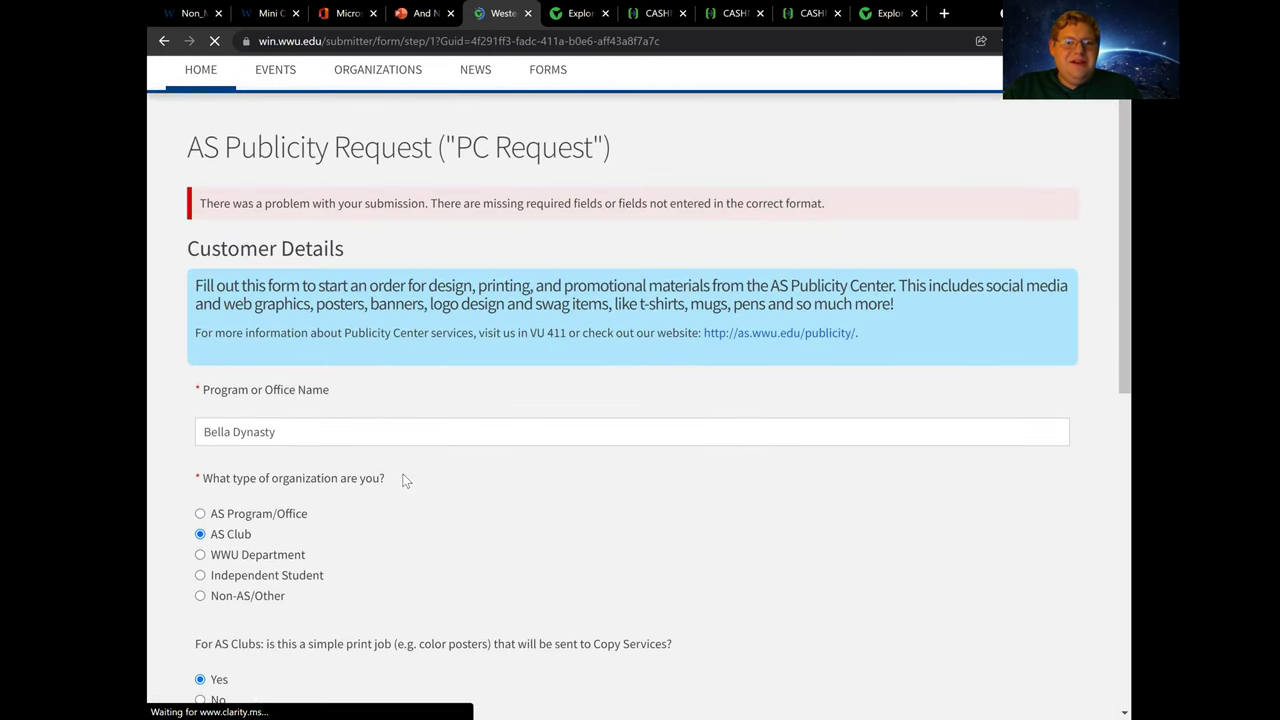
scroll(431, 398, down, 6)
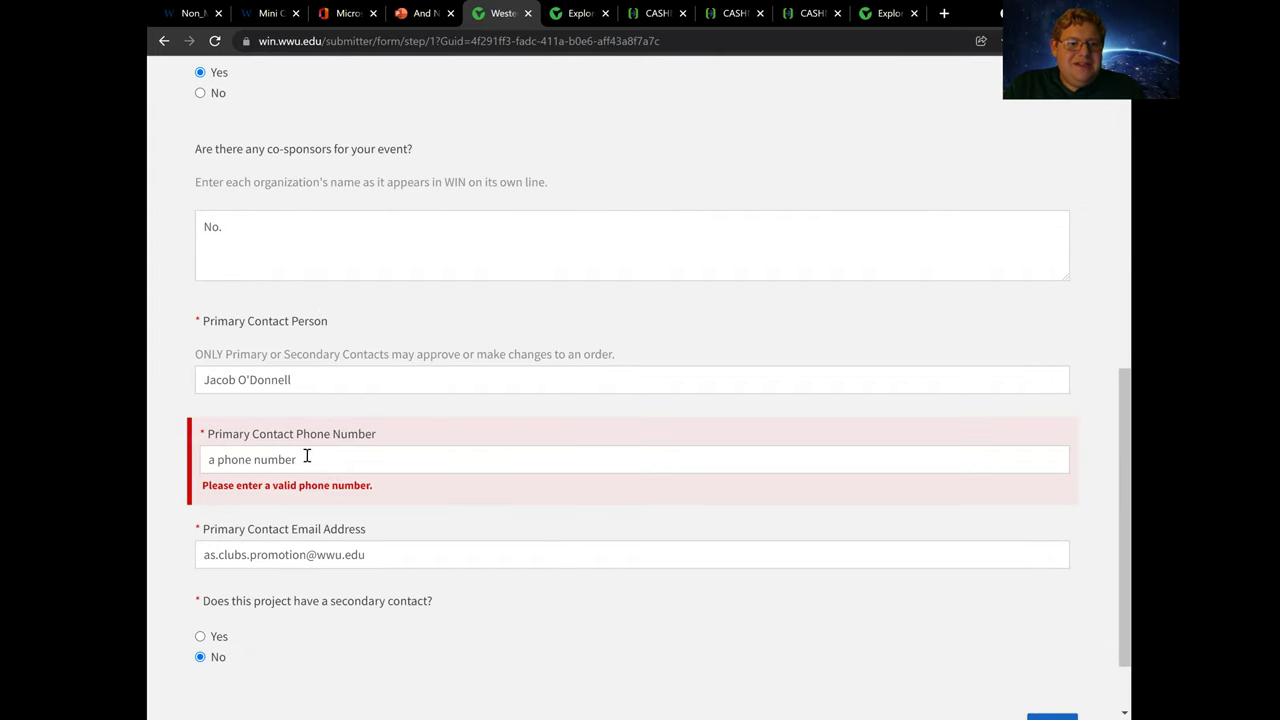
click(307, 457)
key(BackSpace)
key(BackSpace)
key(BackSpace)
key(BackSpace)
key(BackSpace)
key(BackSpace)
key(BackSpace)
key(BackSpace)
key(BackSpace)
key(BackSpace)
key(BackSpace)
key(BackSpace)
key(BackSpace)
key(BackSpace)
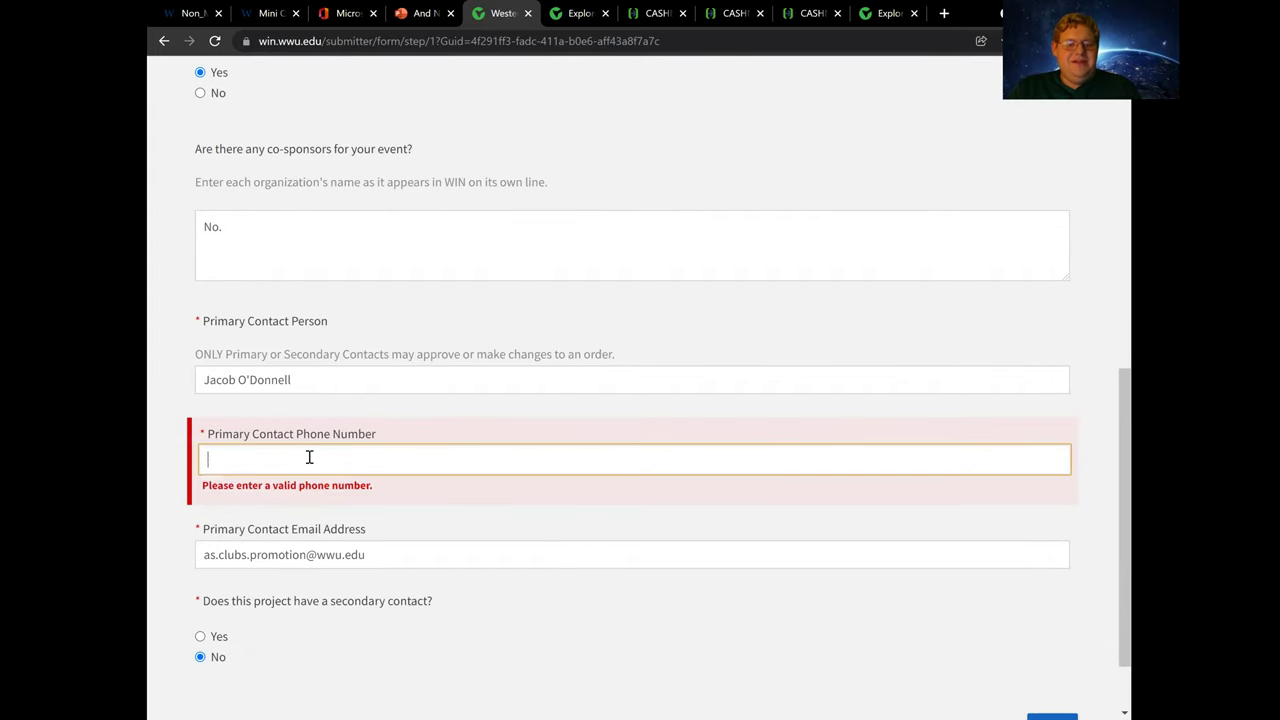
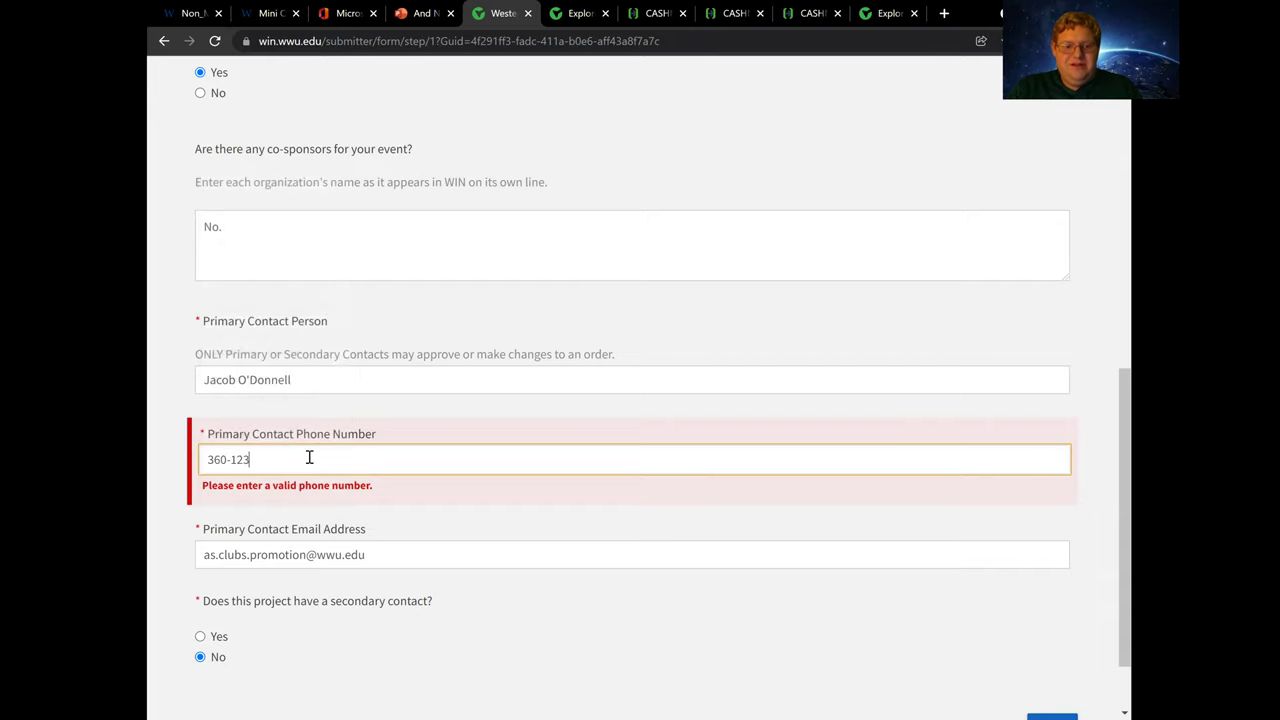
scroll(363, 517, down, 2)
key(Return)
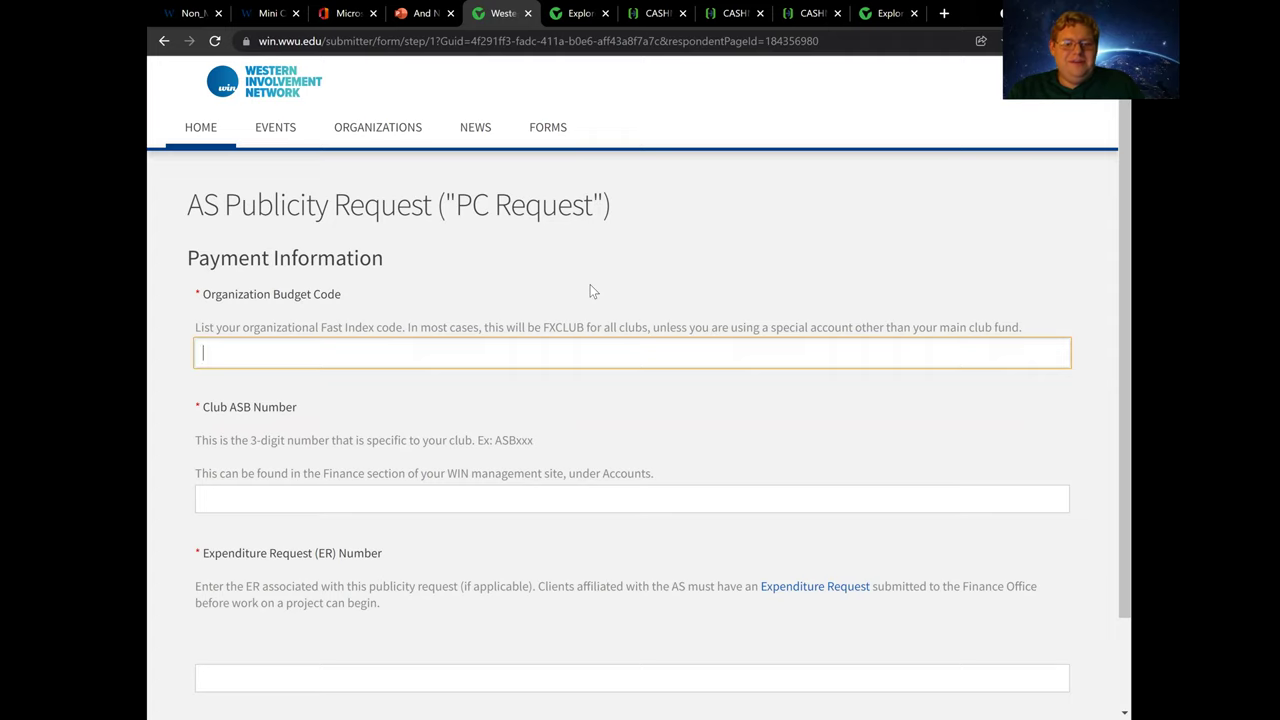
Correct the Organization Budget Code to FXCLUB
text(4)
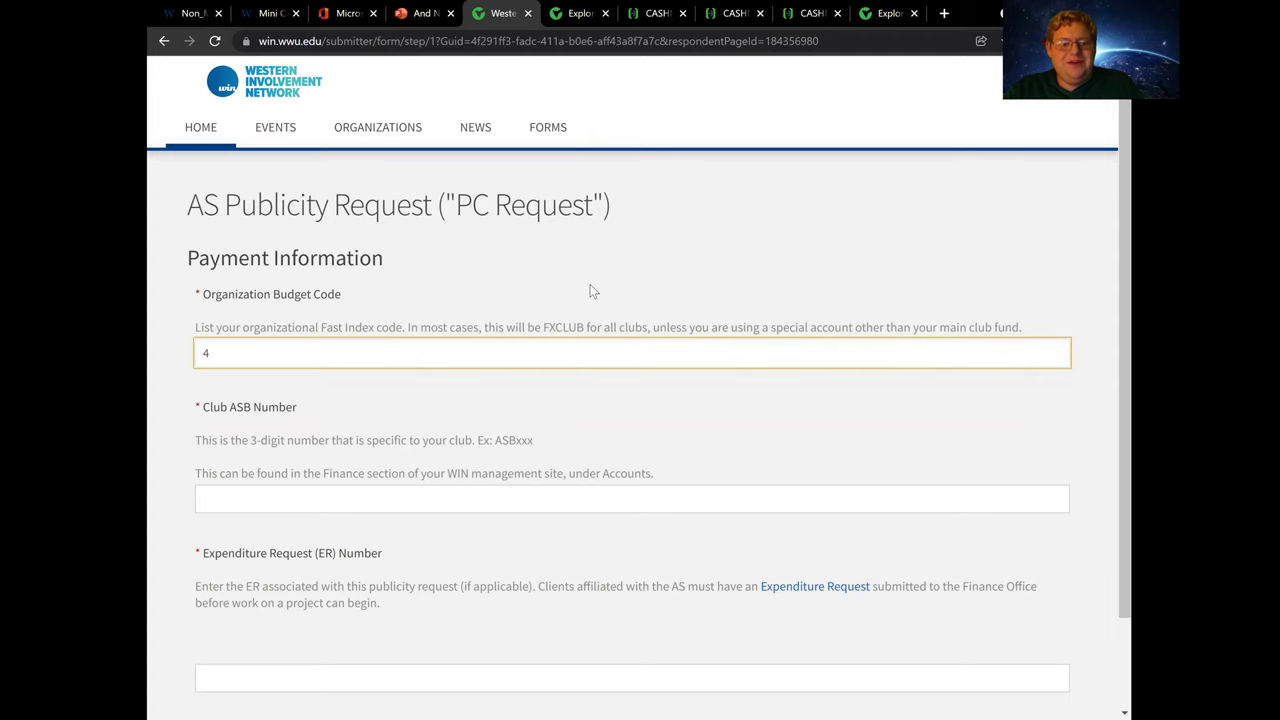
text(24)
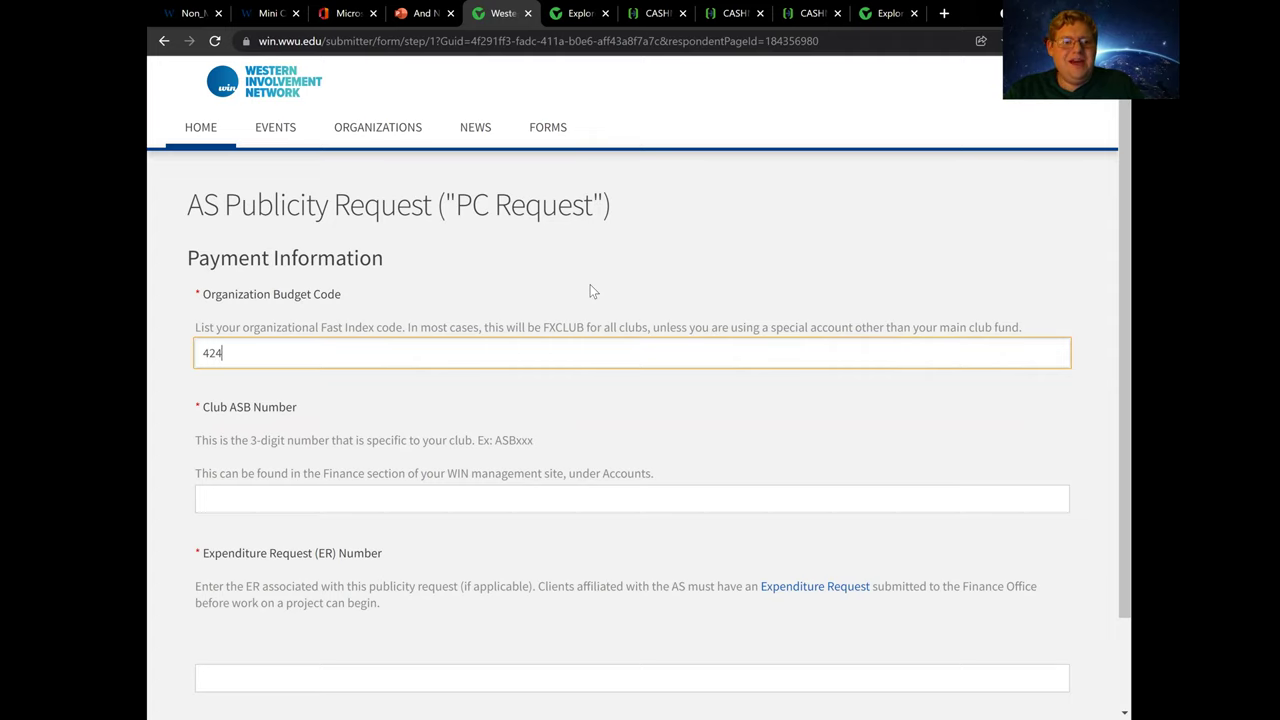
scroll(365, 490, down, 2)
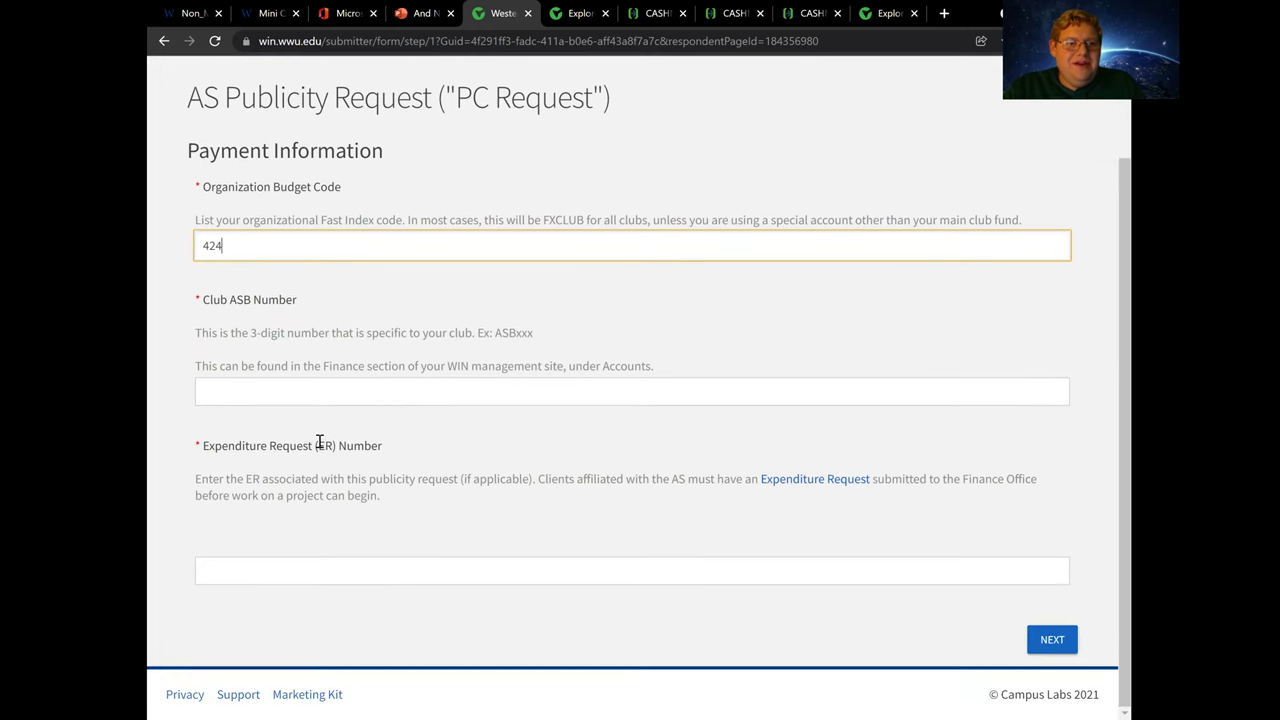
key(BackSpace)
key(BackSpace)
key(BackSpace)
text(F)
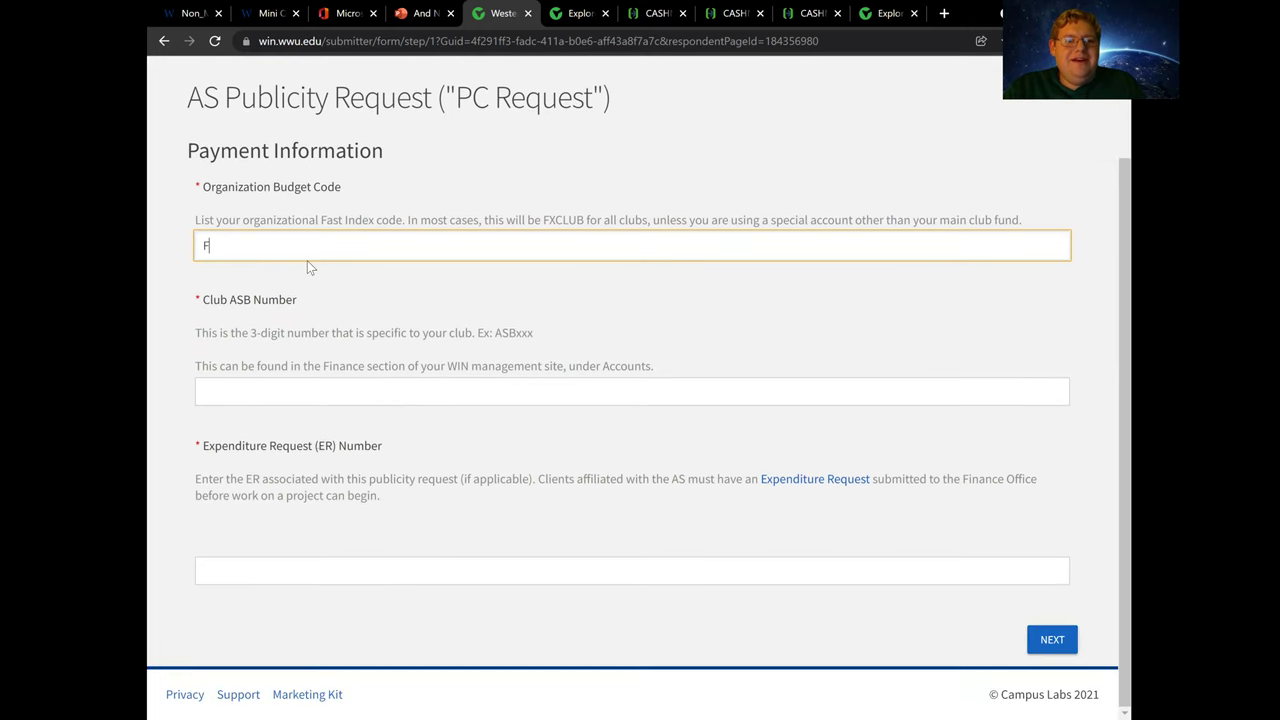
text(XCLUB)
click(231, 386)
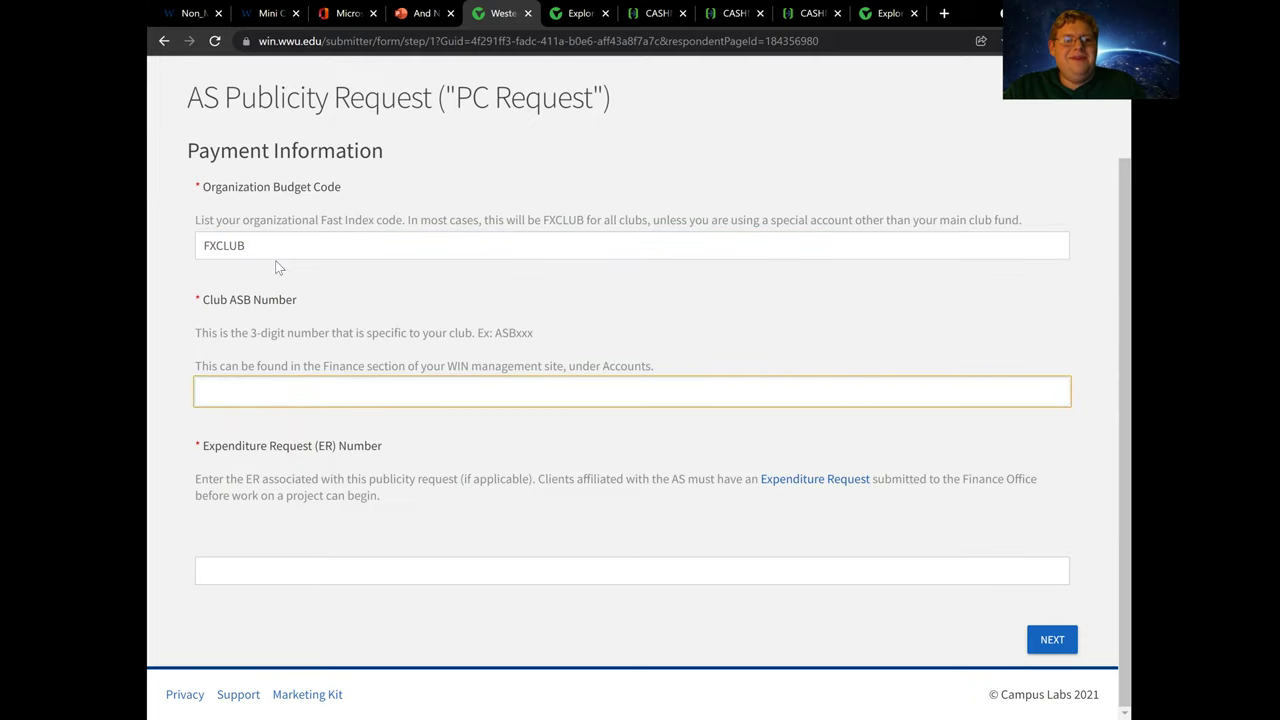
drag(267, 244, 159, 236)
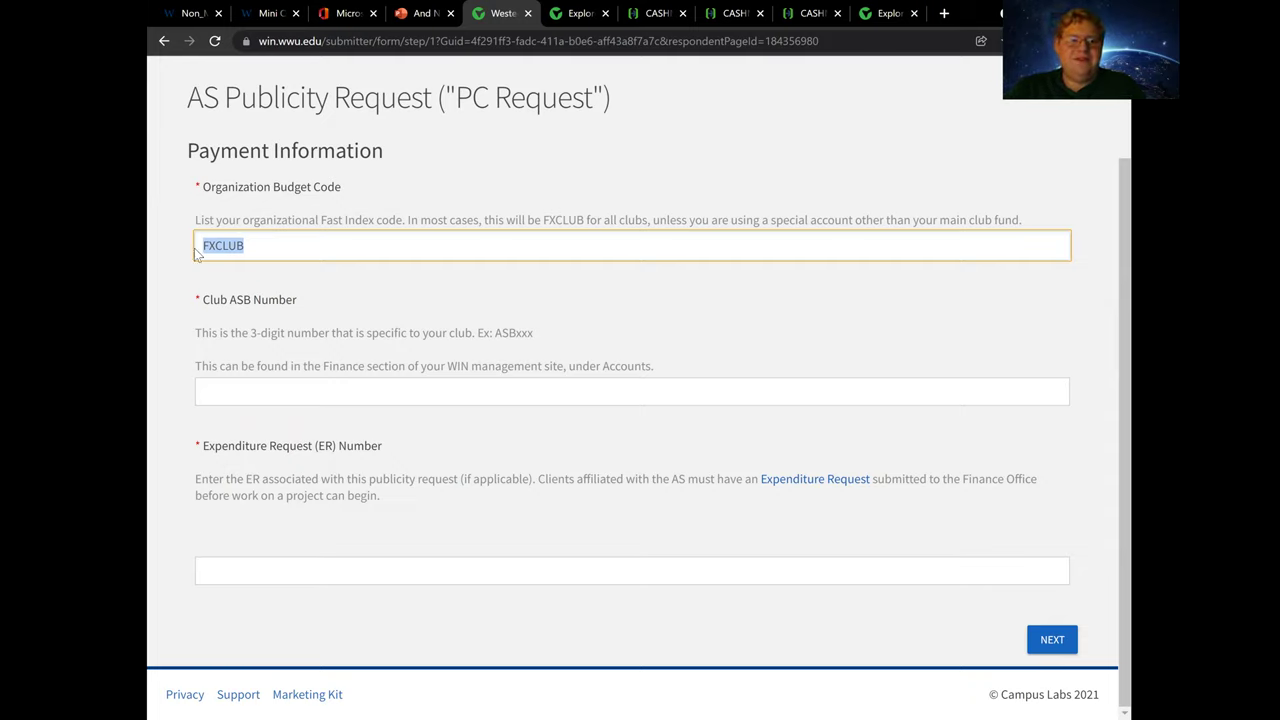
Enter Club ASB Number 424 and Expenditure Request Number N/A, then continue to Project Details
click(230, 391)
text(424)
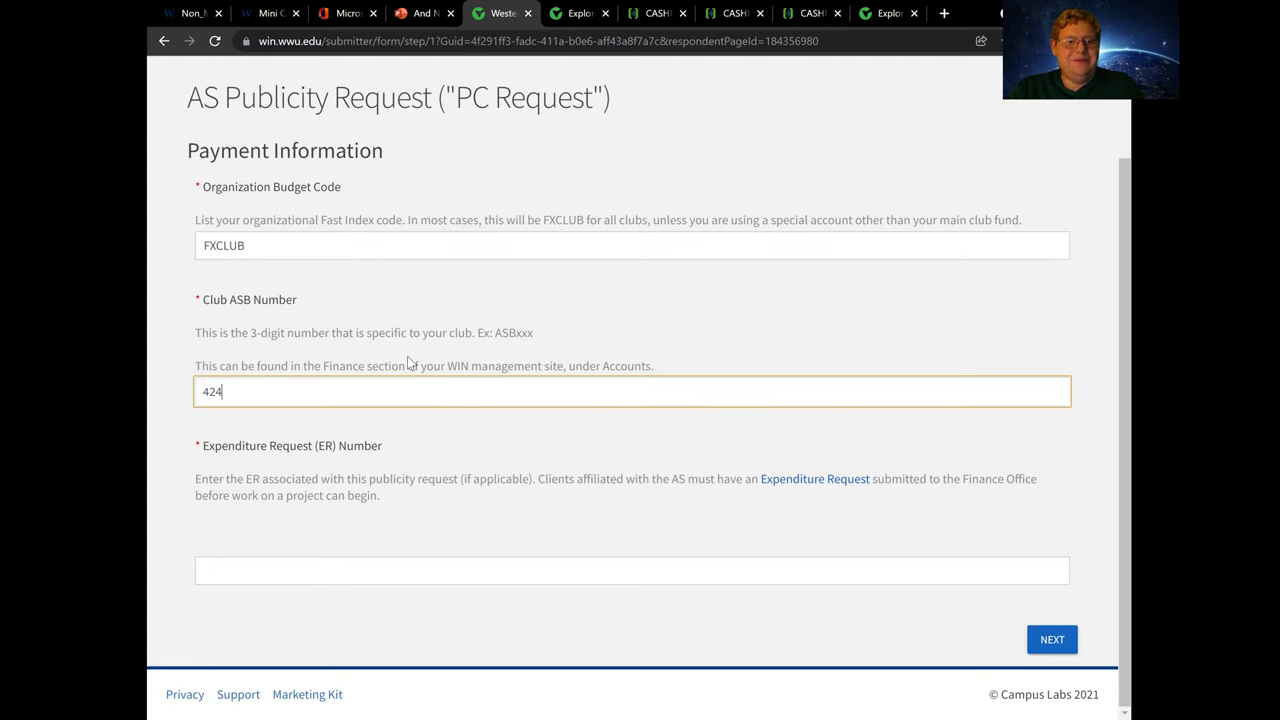
double_click(246, 299)
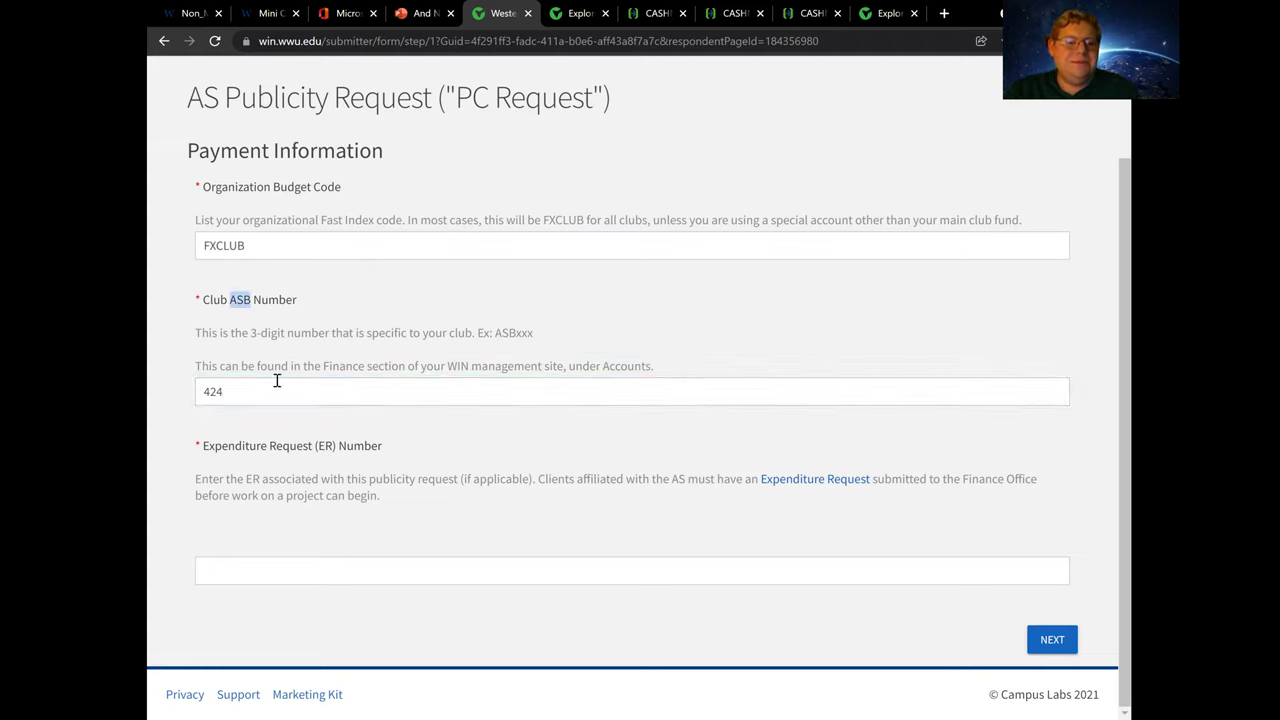
click(264, 562)
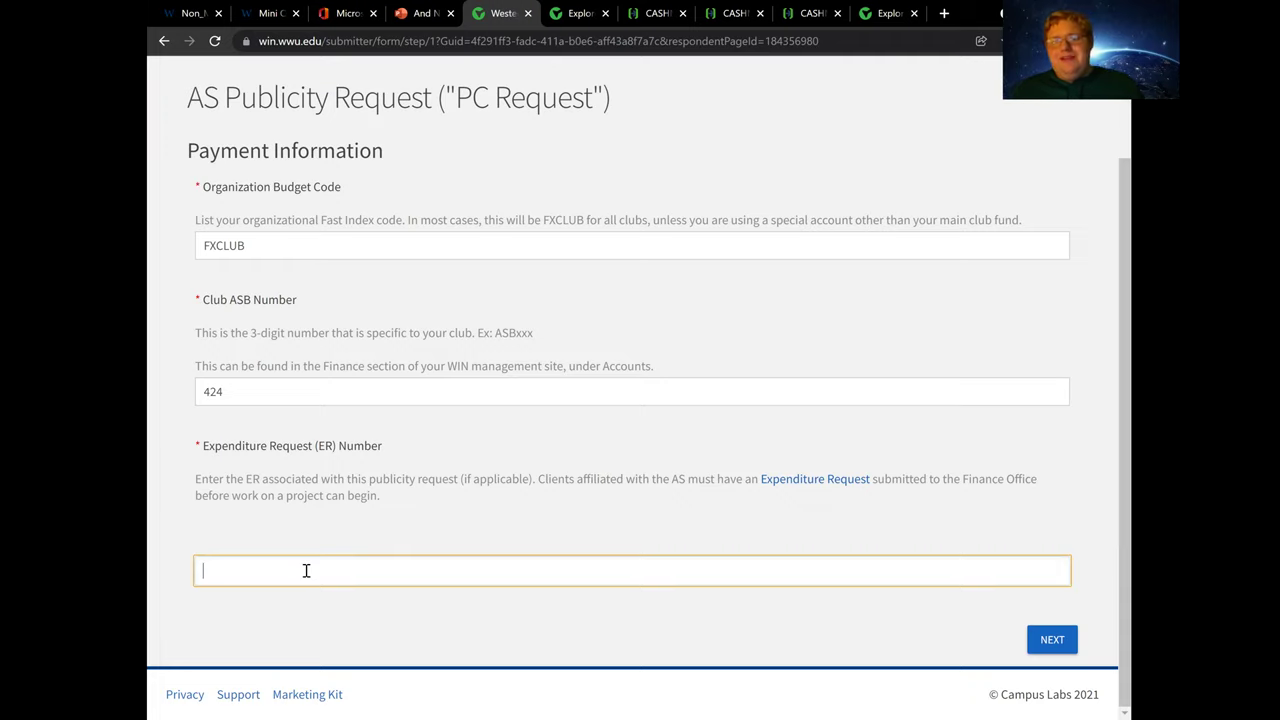
text(N/A)
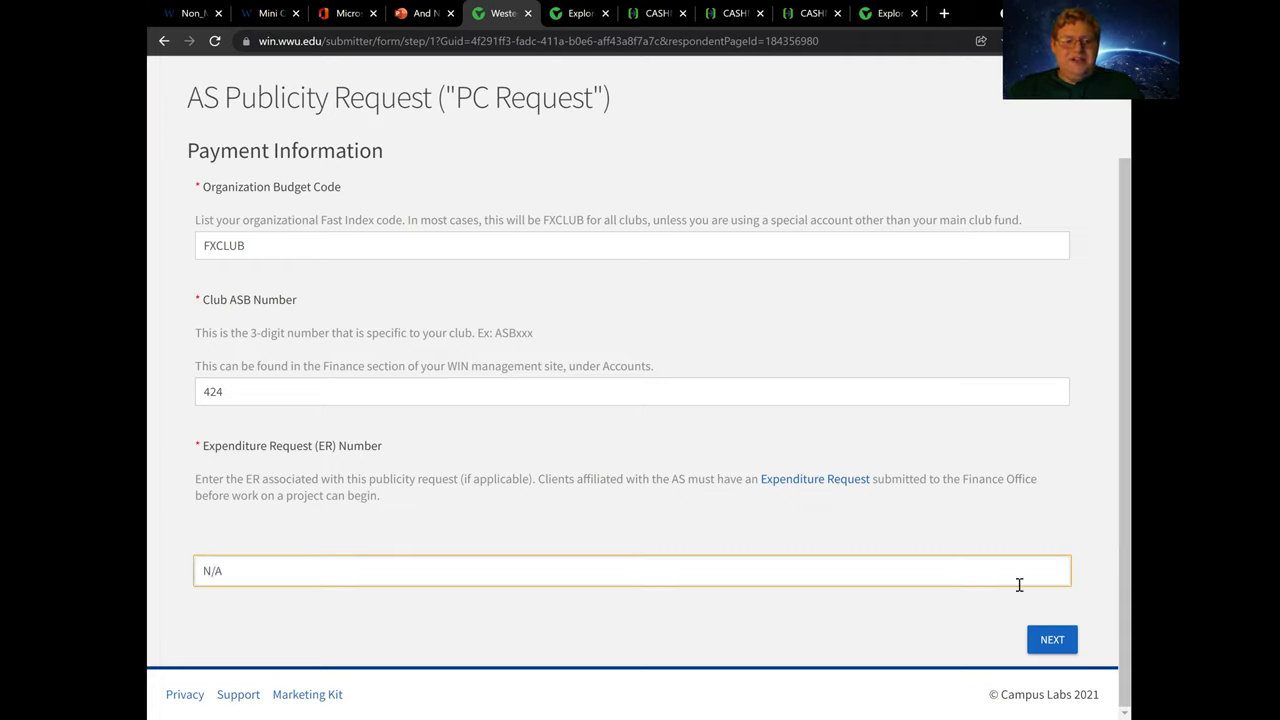
click(1052, 642)
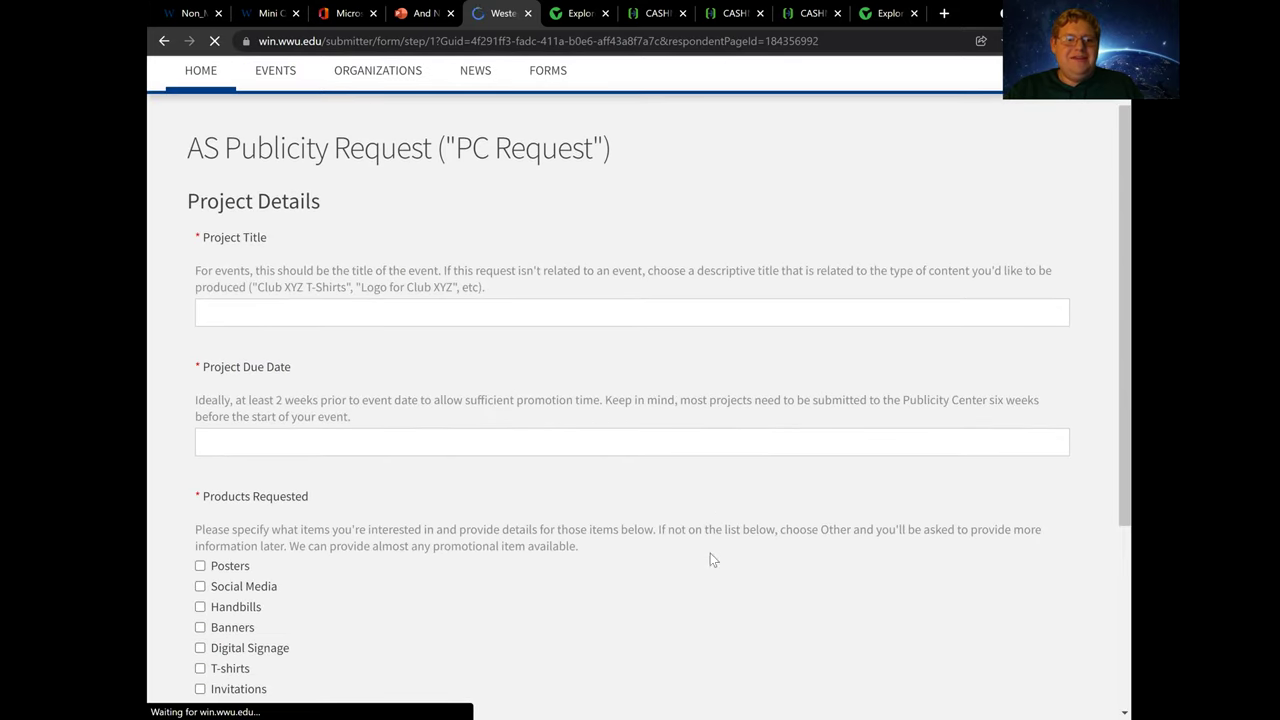
Enter 'Bella Grams' as the project title with due date 10/24/2021
click(266, 313)
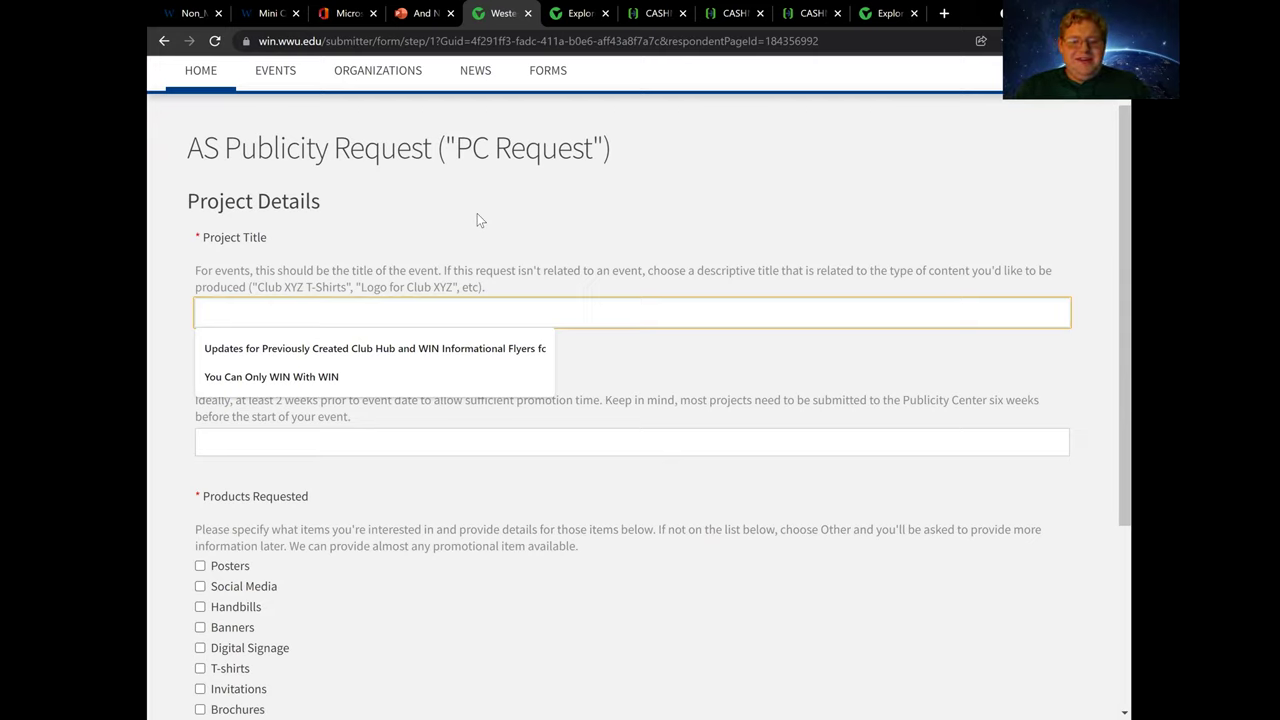
text(Bella Grams)
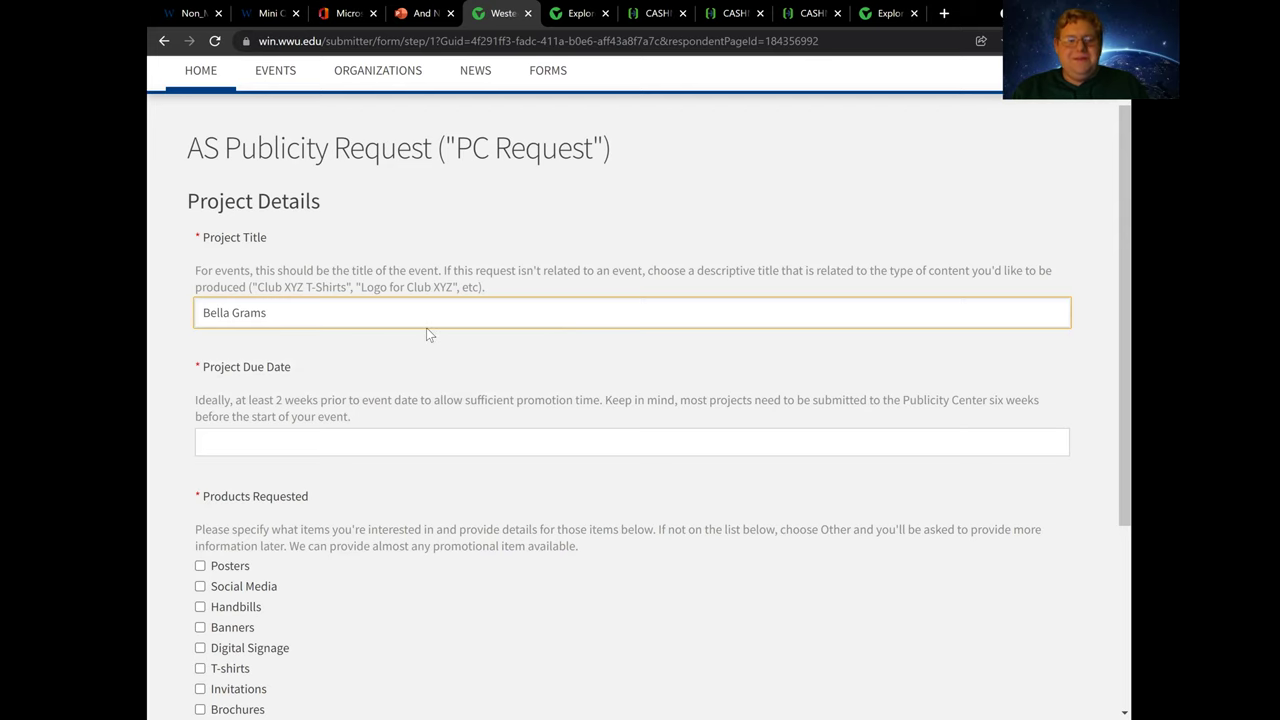
scroll(426, 327, down, 2)
click(290, 329)
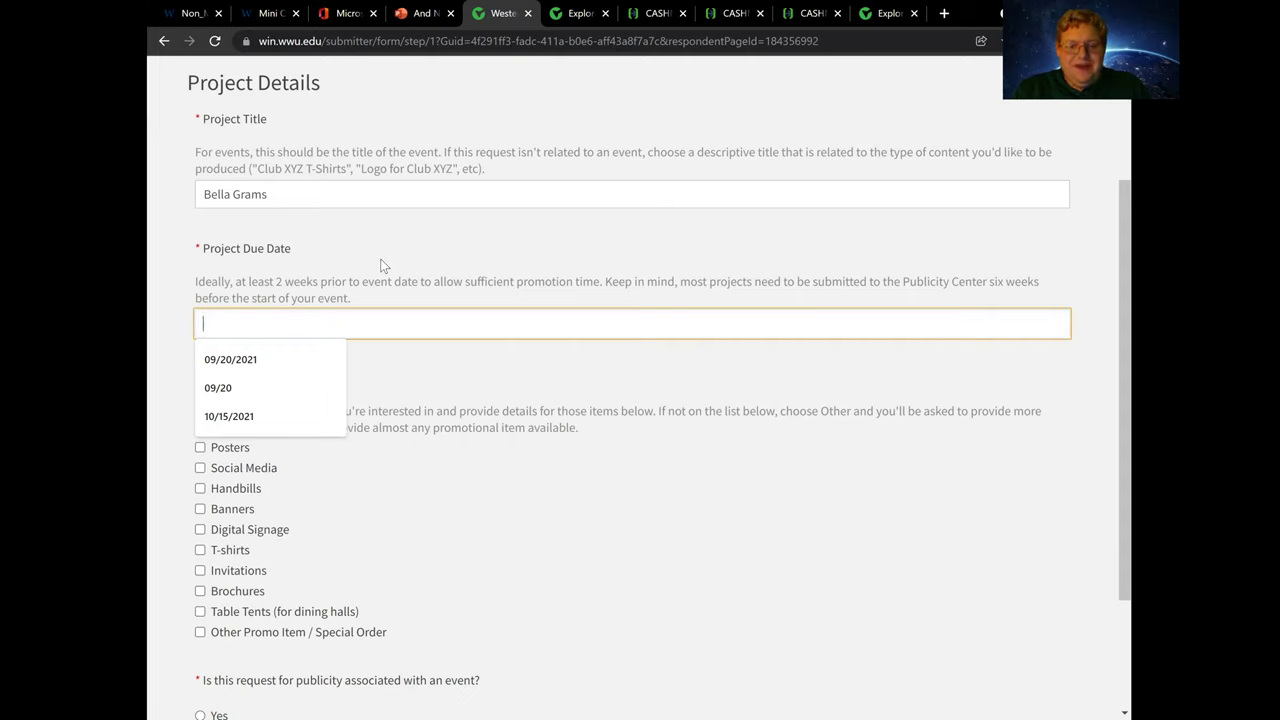
text(10)
text(4/202)
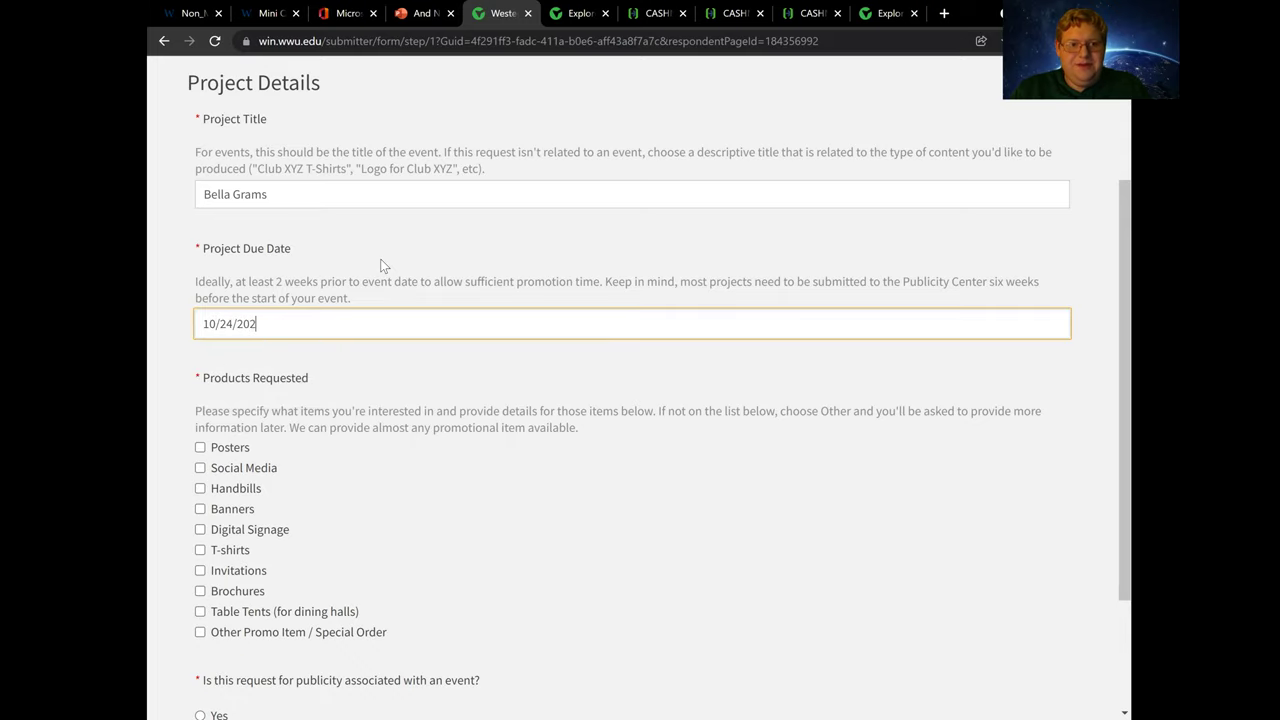
text(1)
Request Brochures, mark the project as not event-related, and continue to Brochure Details
scroll(378, 310, down, 2)
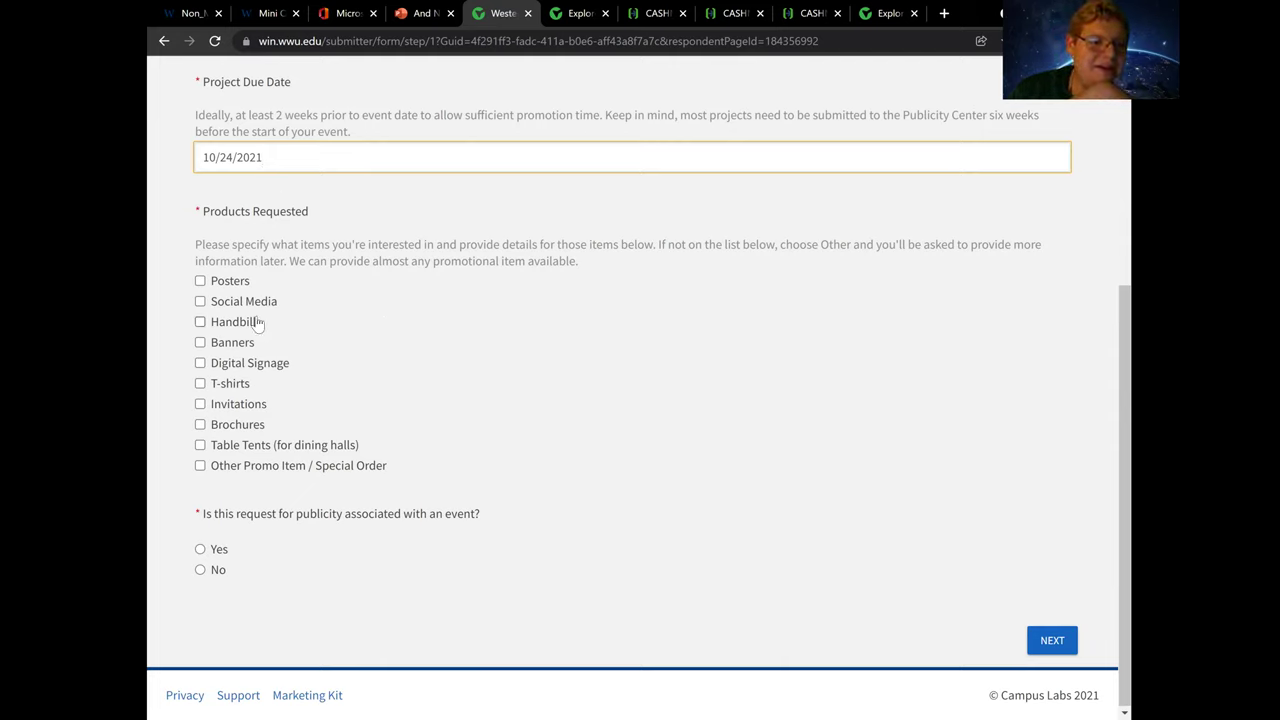
click(236, 428)
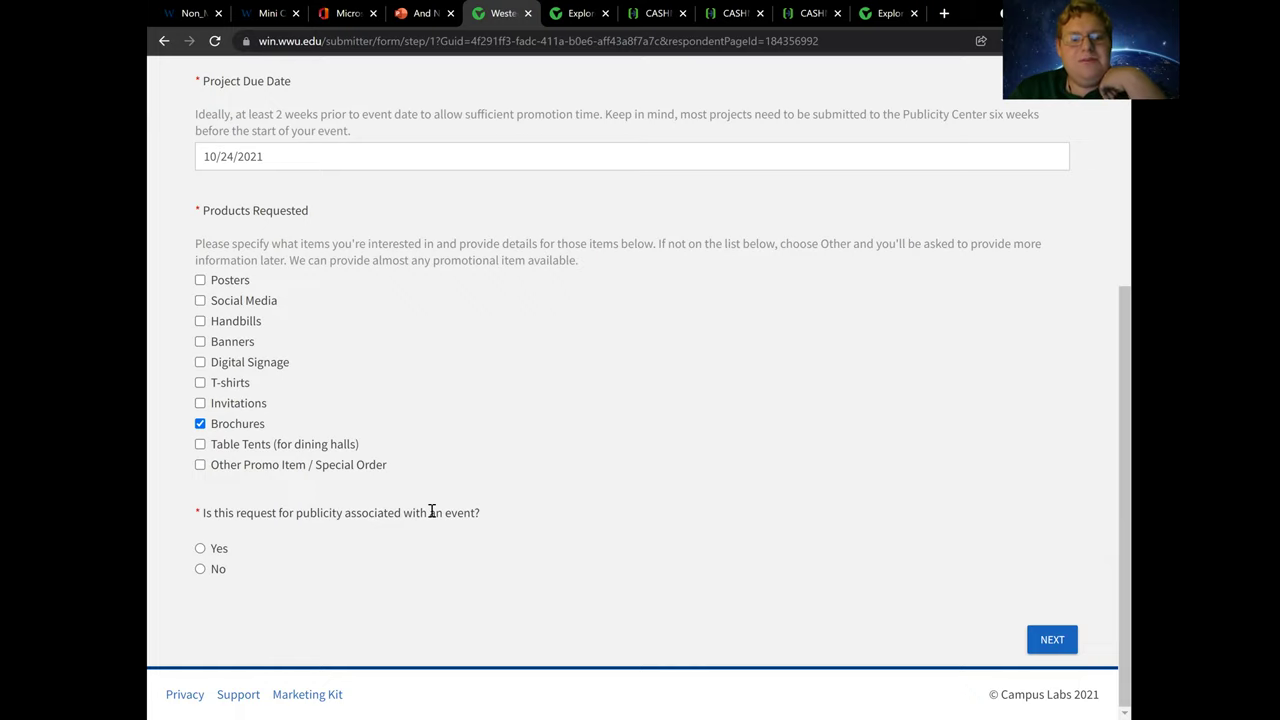
click(213, 569)
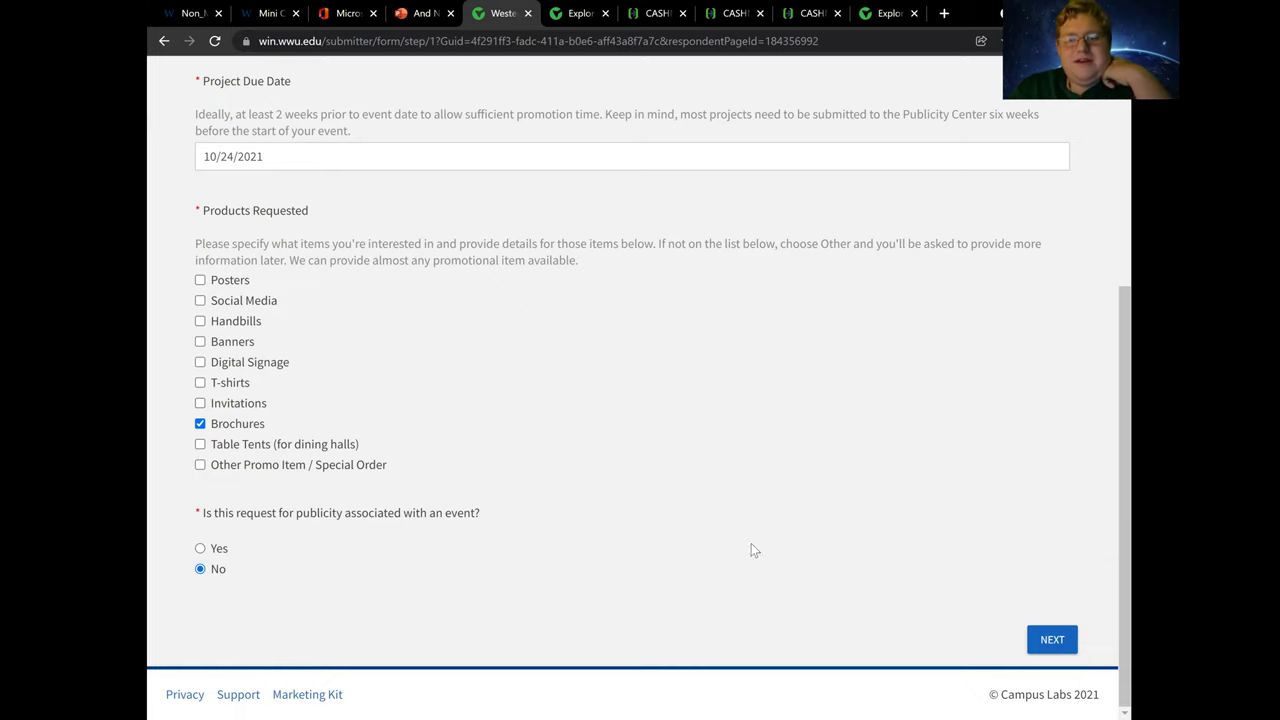
click(1058, 645)
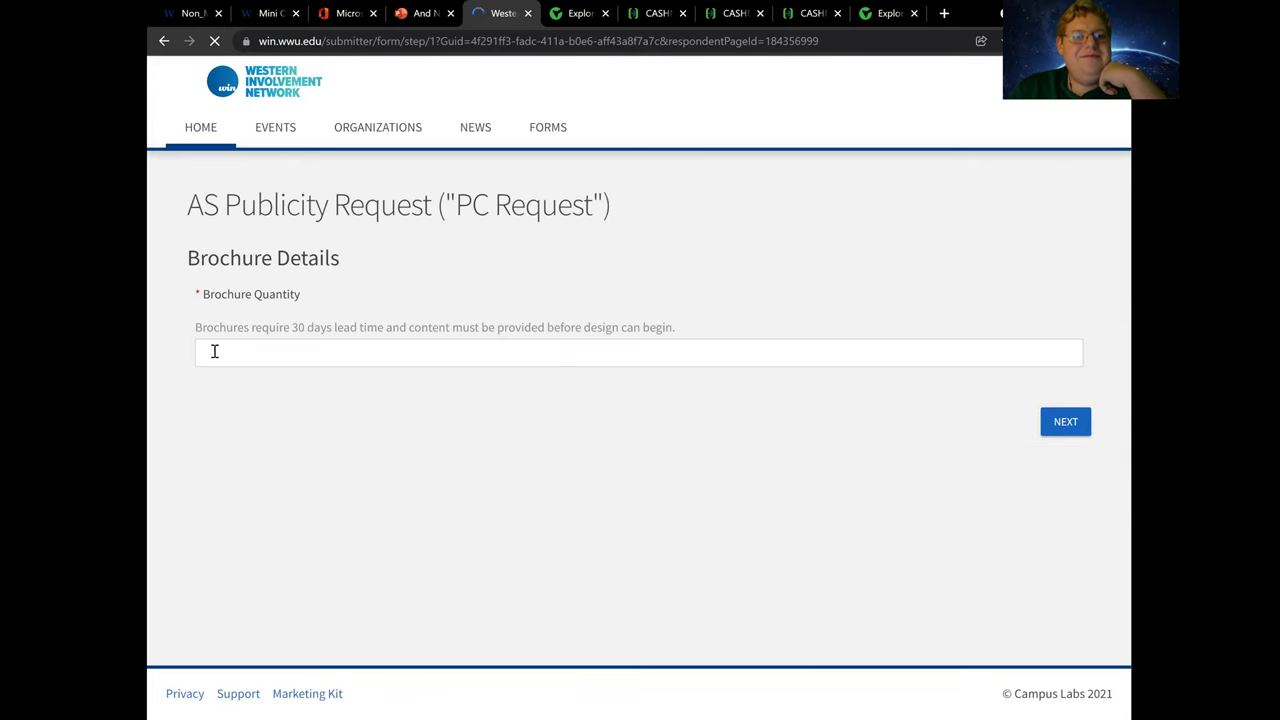
Fill Brochure Quantity with 500 from autofill and continue to Design Details
click(251, 346)
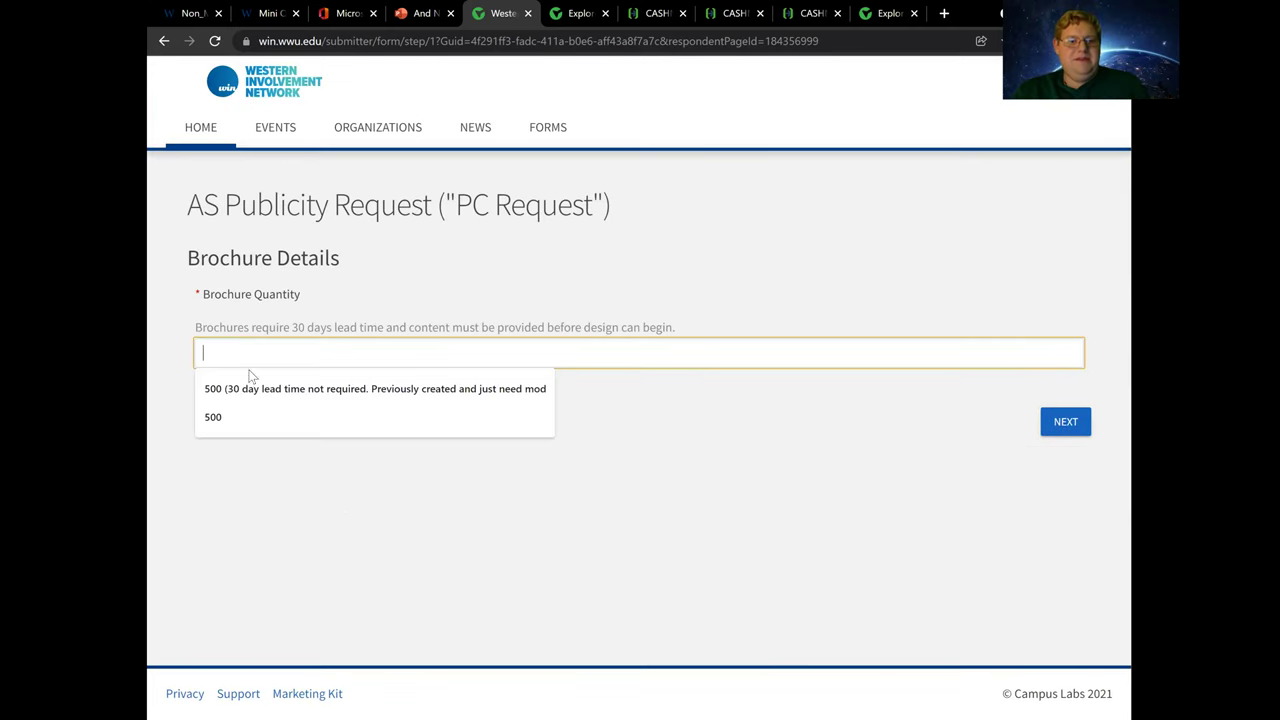
click(237, 416)
click(1074, 424)
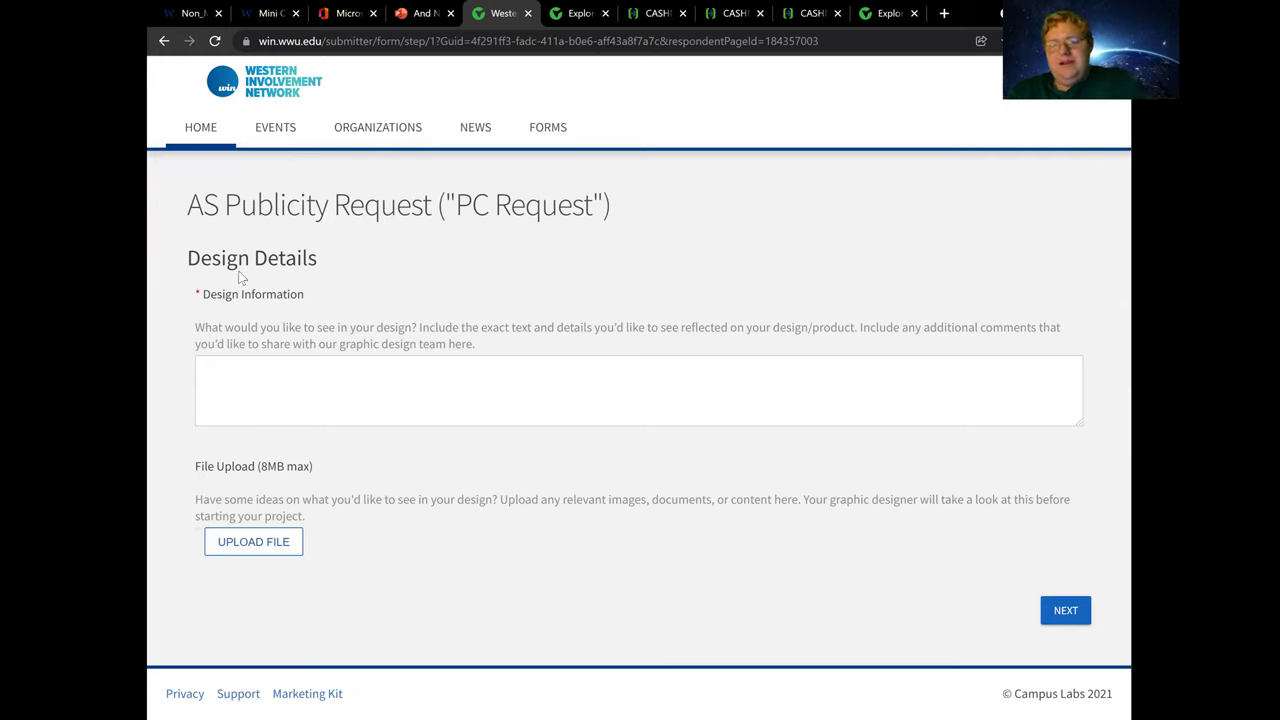
Enter the design information 'A picture of Bella with a pawprint autograph' and continue
click(220, 380)
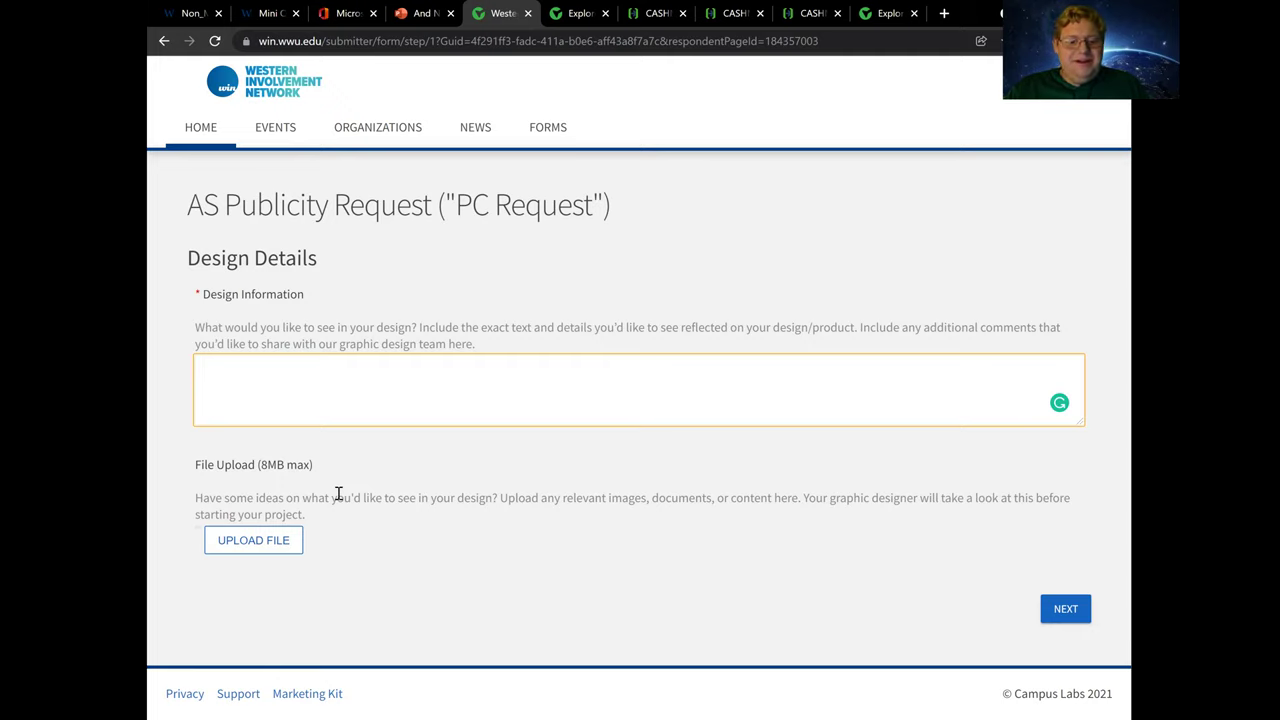
text(A picture of Bella )
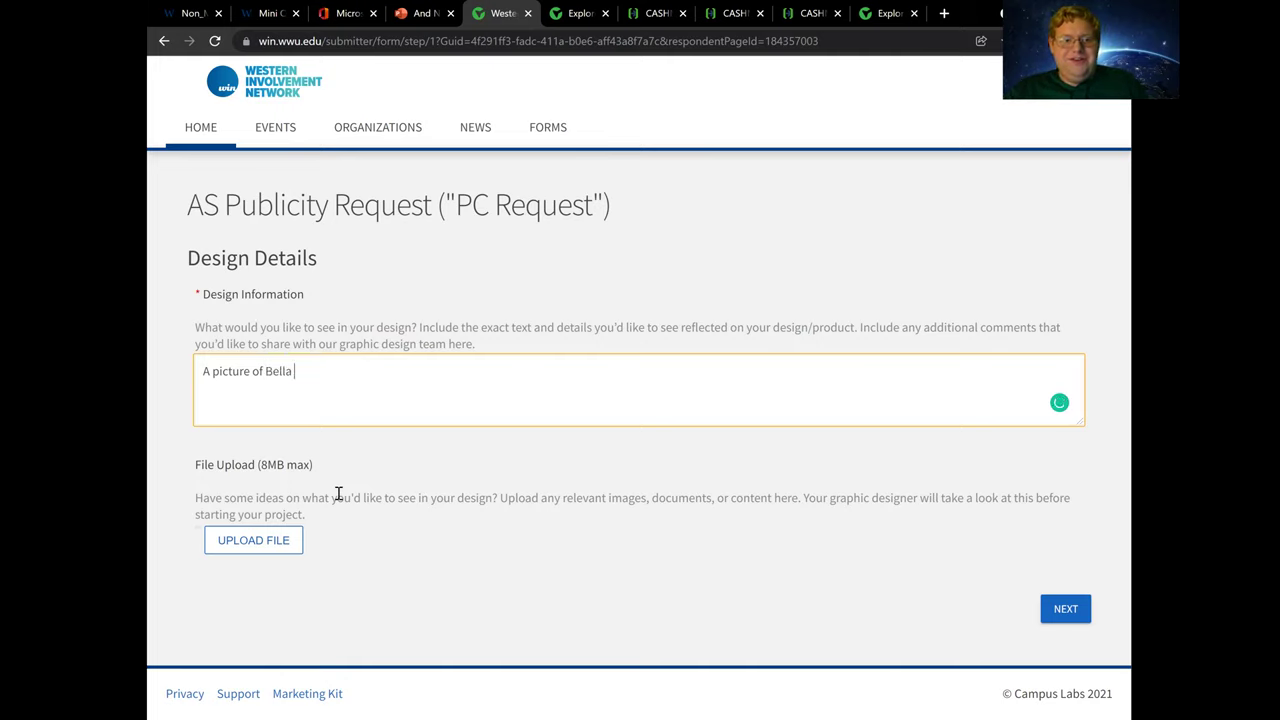
text(with a )
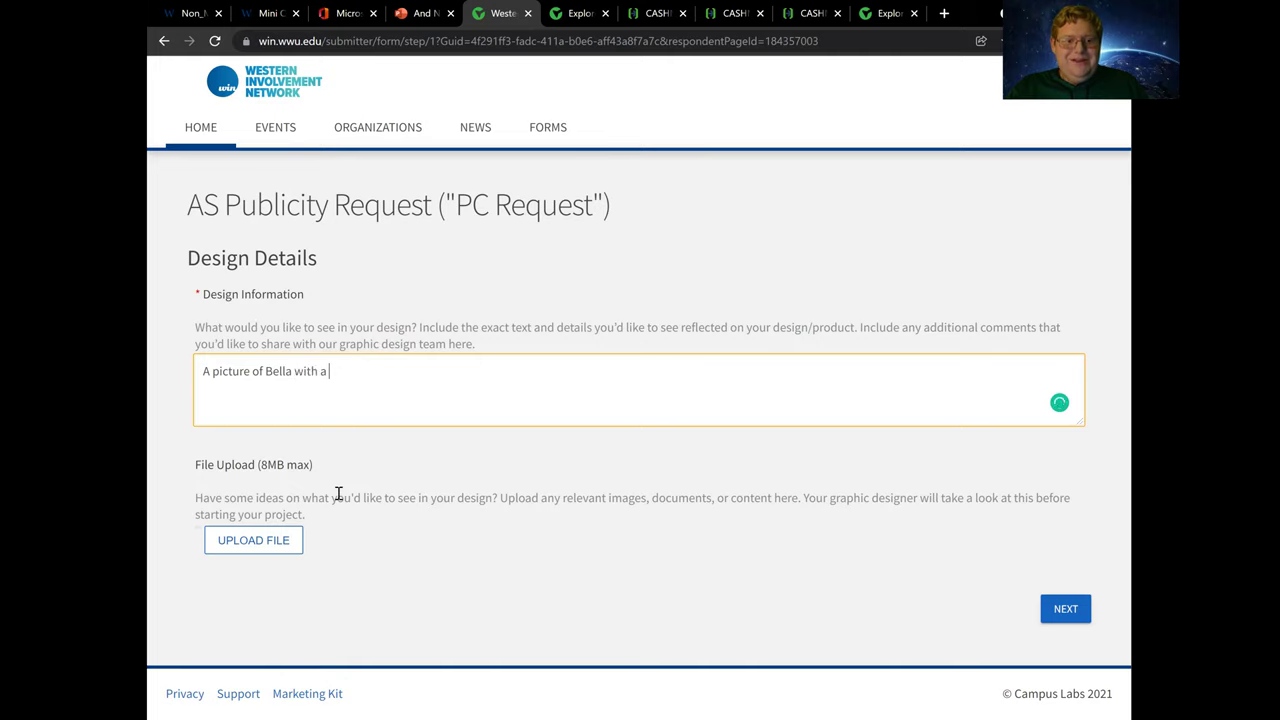
text(pawprint)
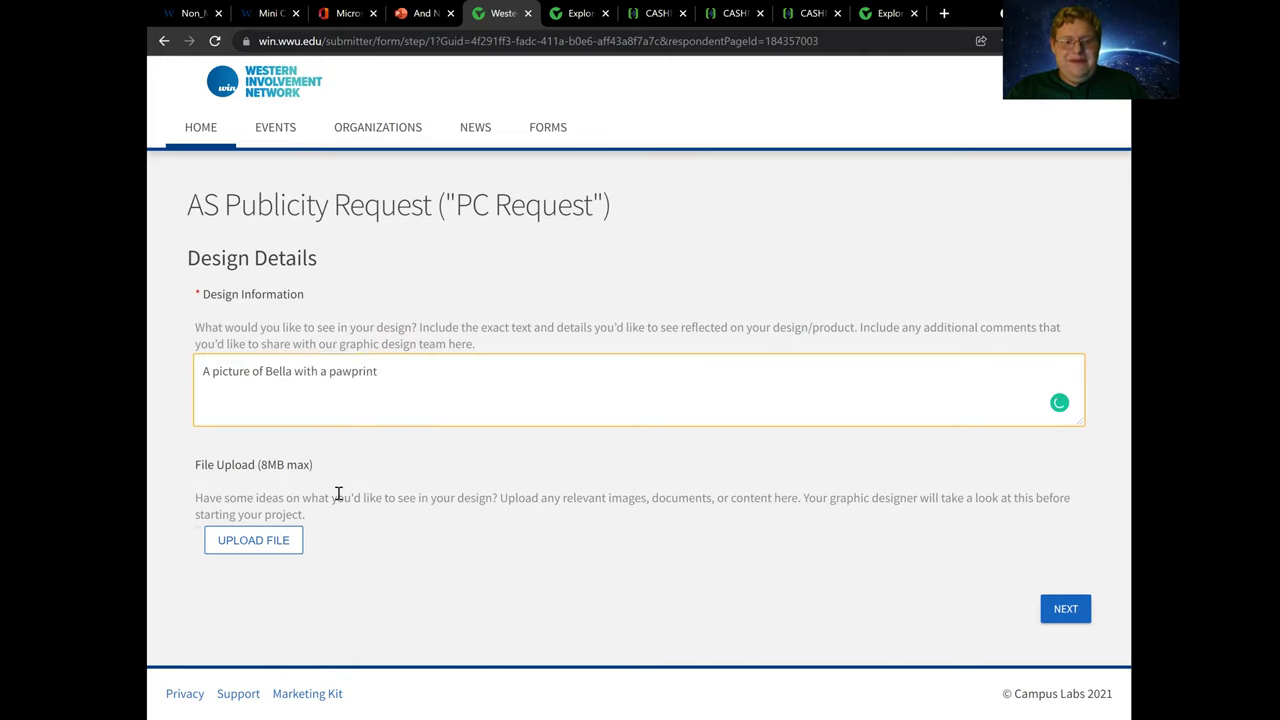
text( autograph)
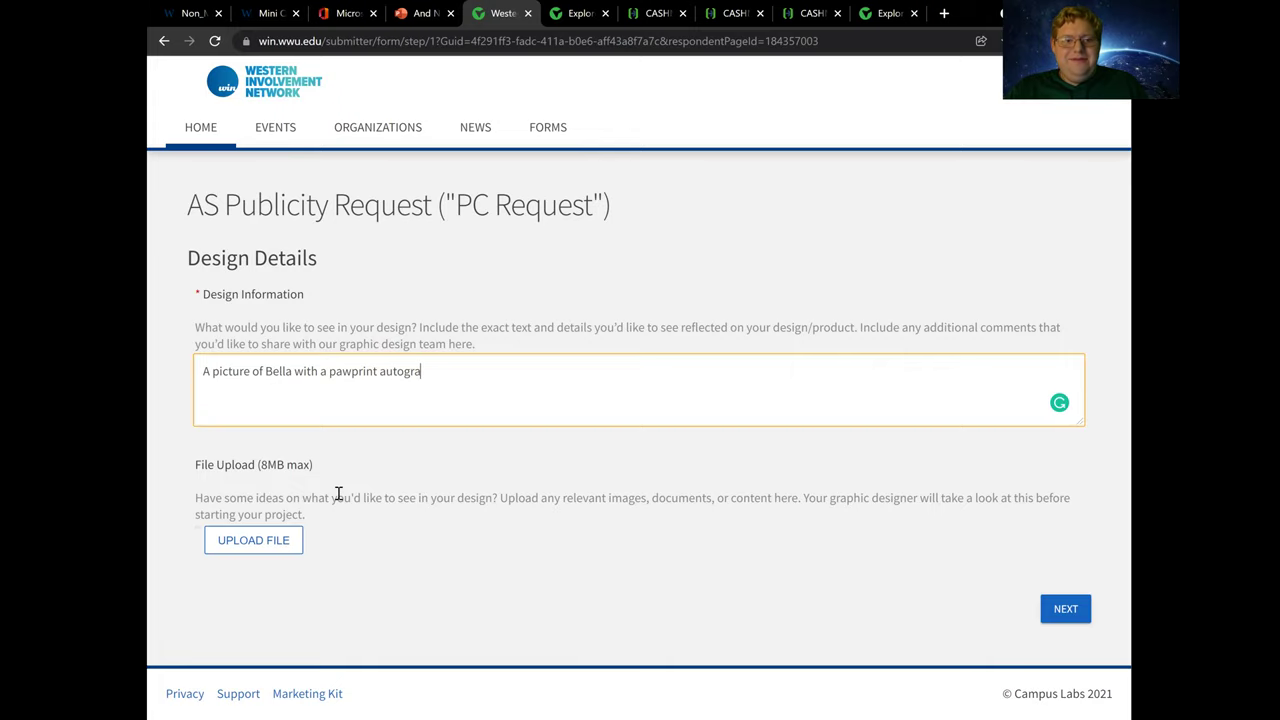
click(1068, 609)
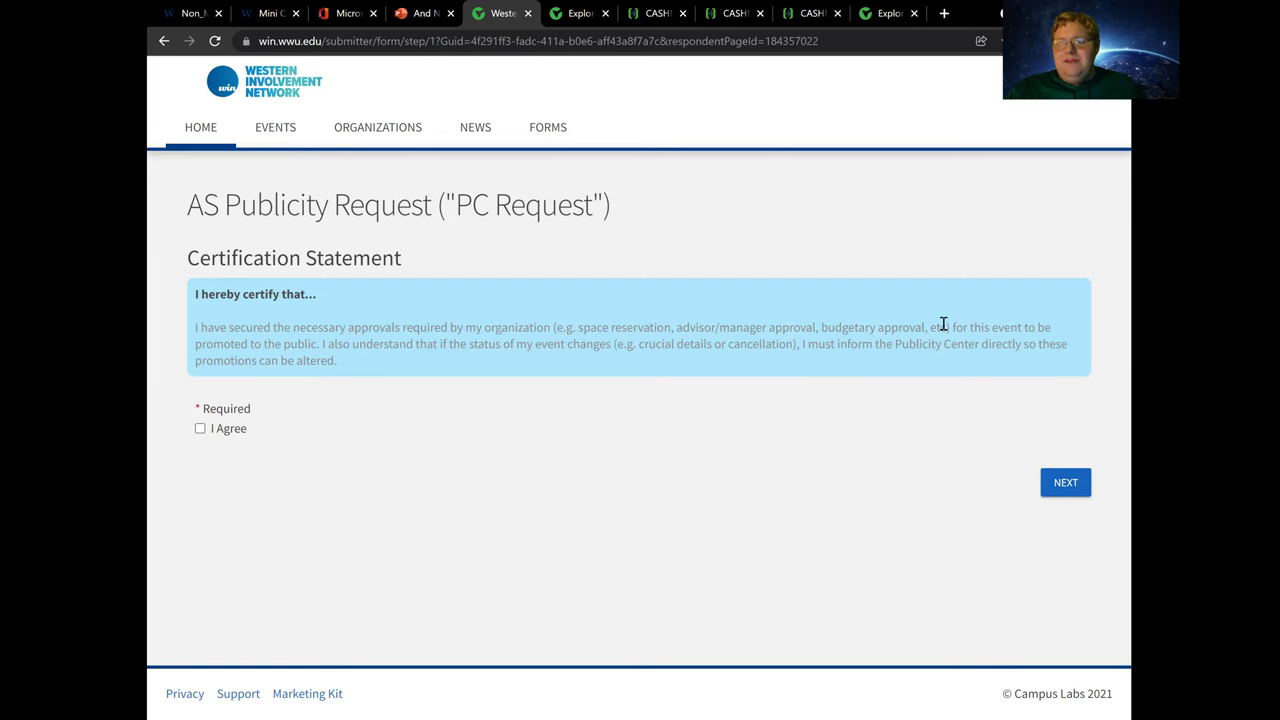
Switch to the PowerPoint presentation showing the E-Market registration slide
click(420, 13)
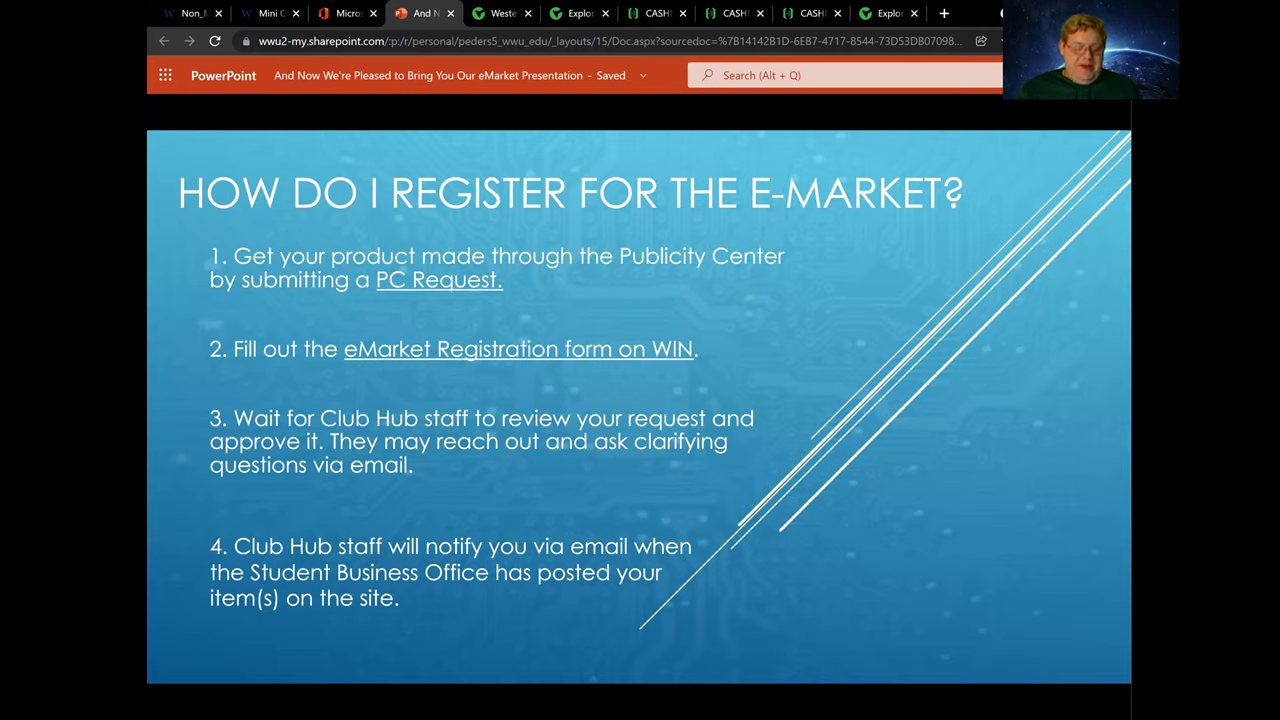
Follow the slide's 'eMarket Registration form on WIN' link to load WIN in a new tab
click(618, 350)
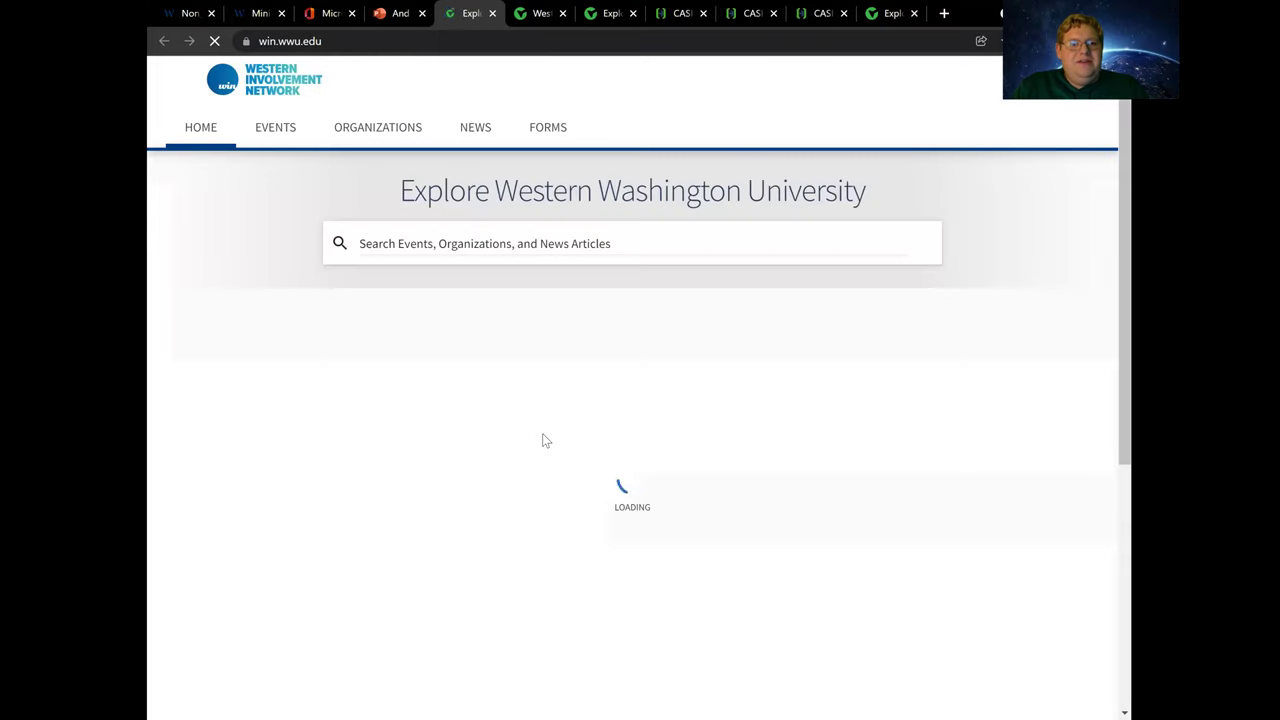
Resume eMarket Registration from the Forms list and begin a new submission
click(540, 132)
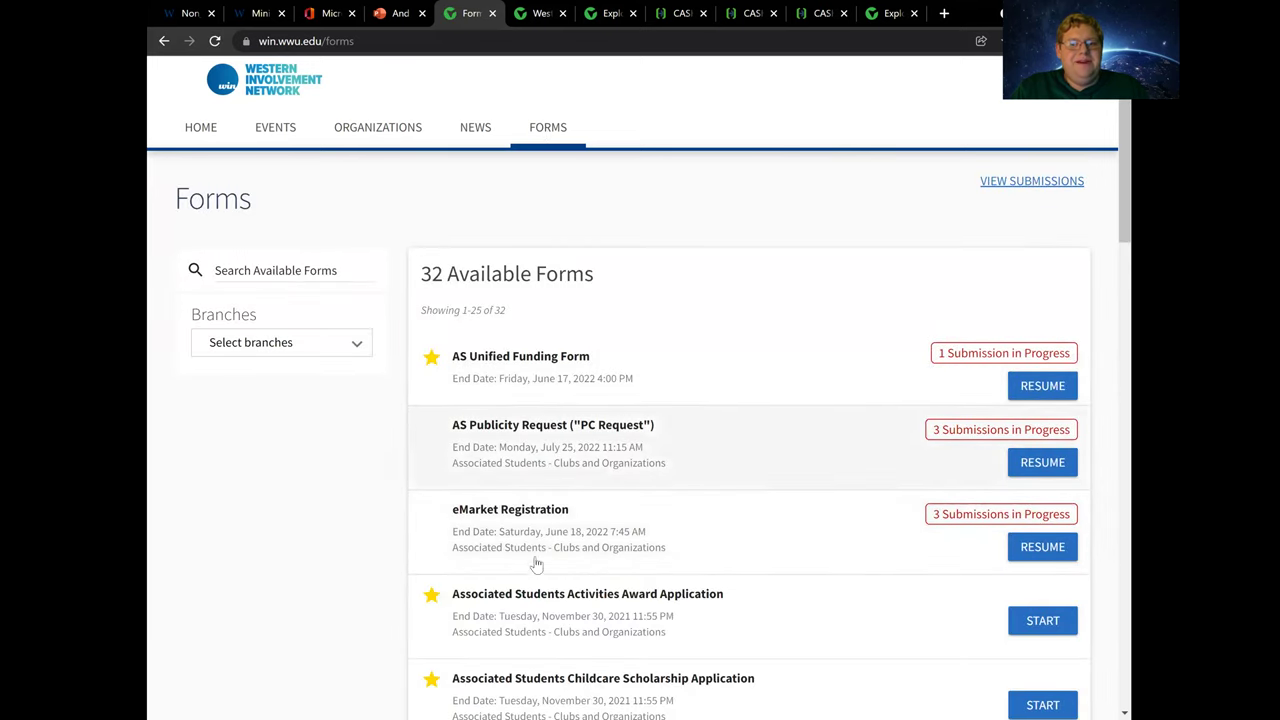
click(1049, 558)
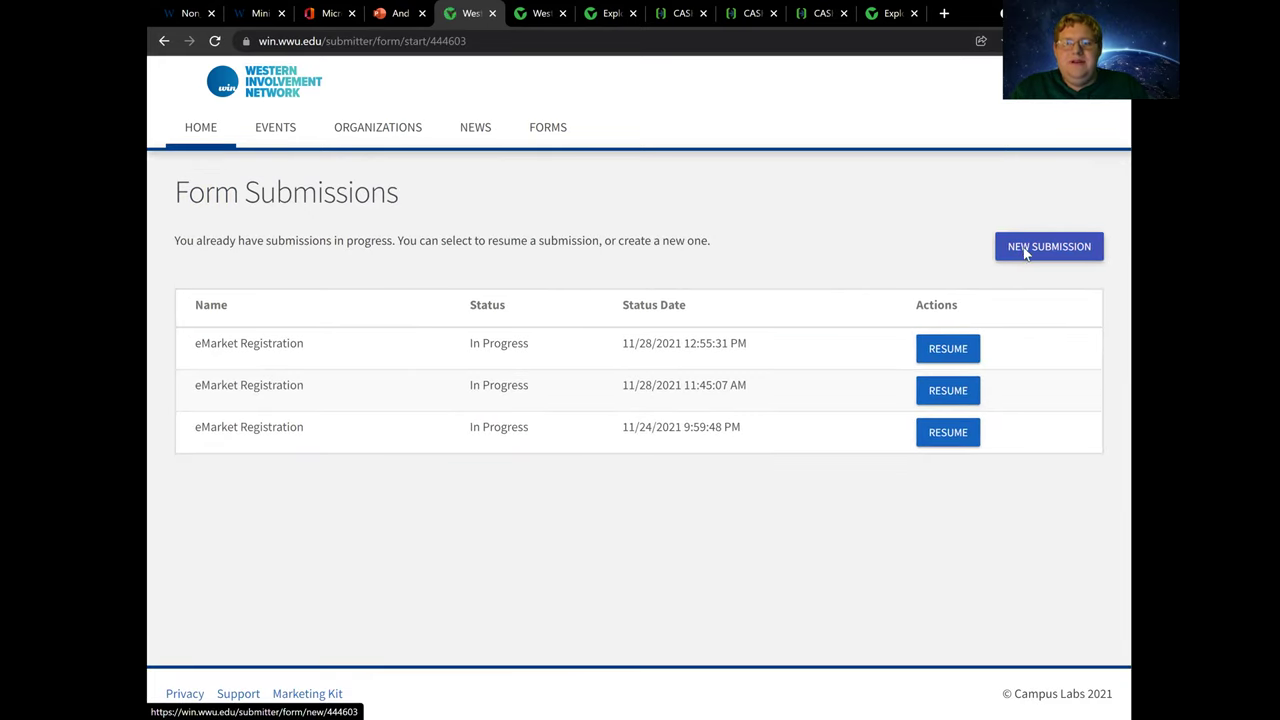
click(1025, 250)
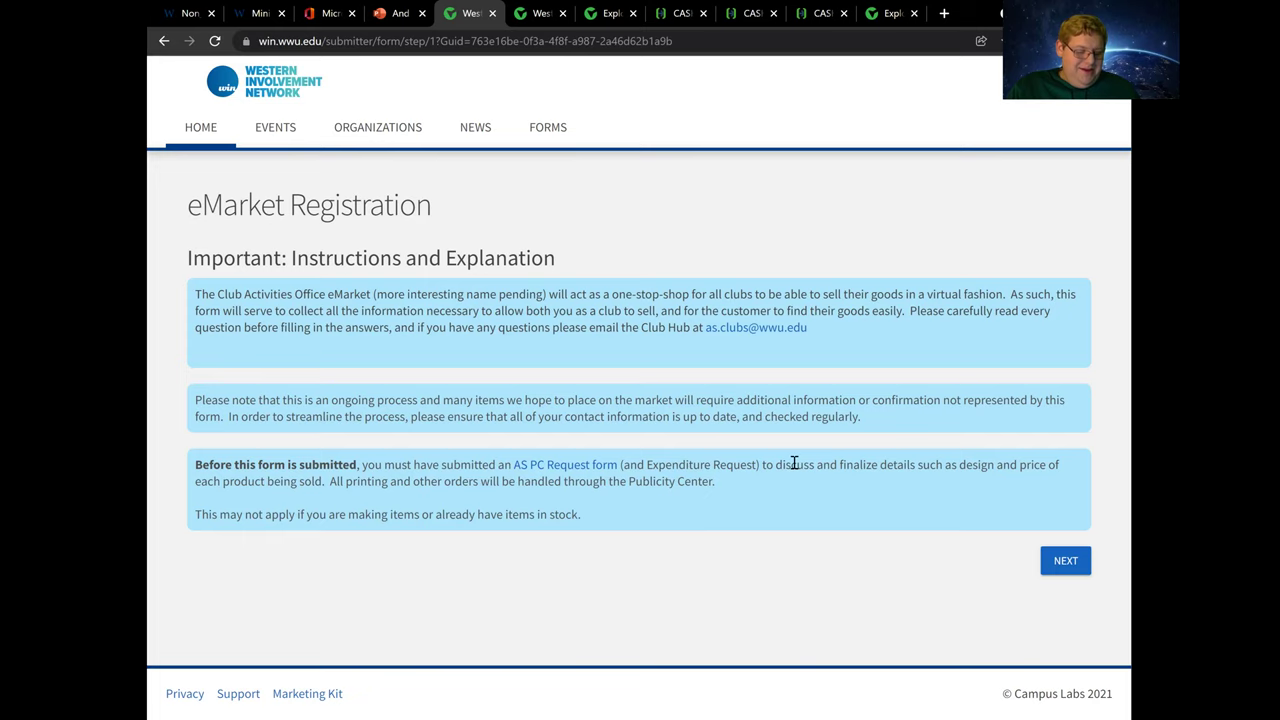
Tick 'I have read and understood the above process' on How this works and advance to Club Information
click(1066, 563)
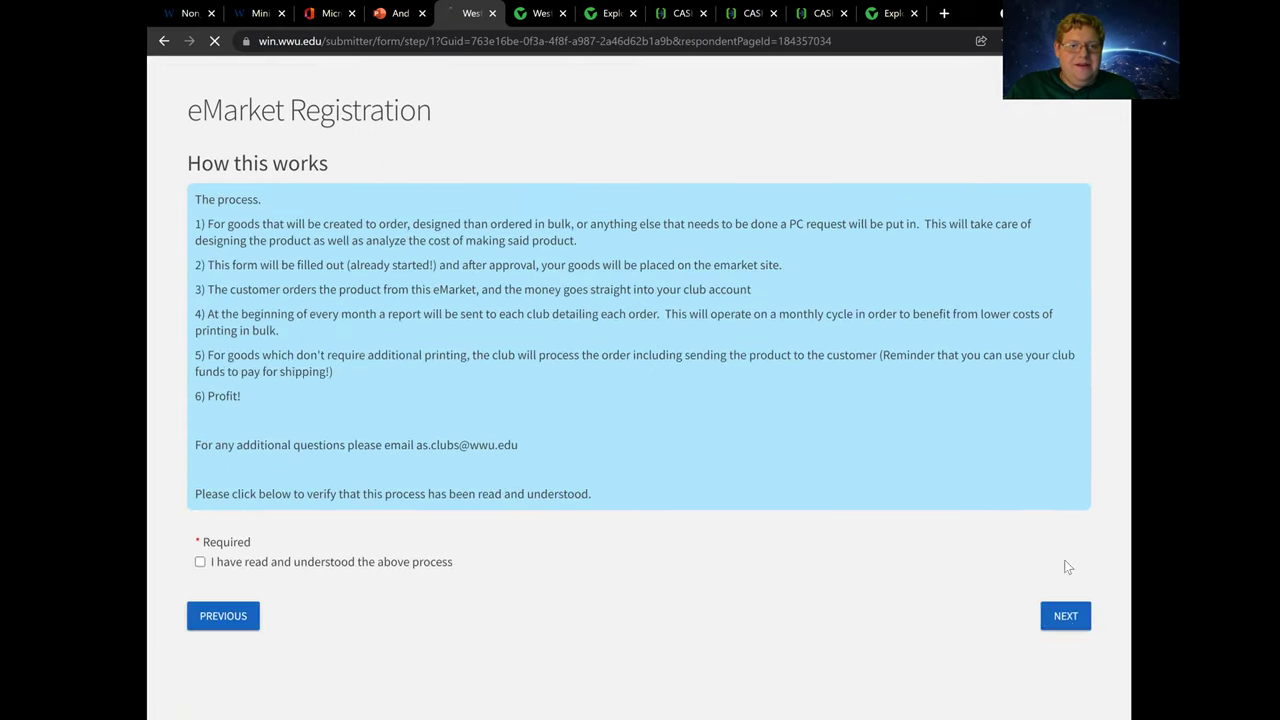
scroll(387, 527, down, 2)
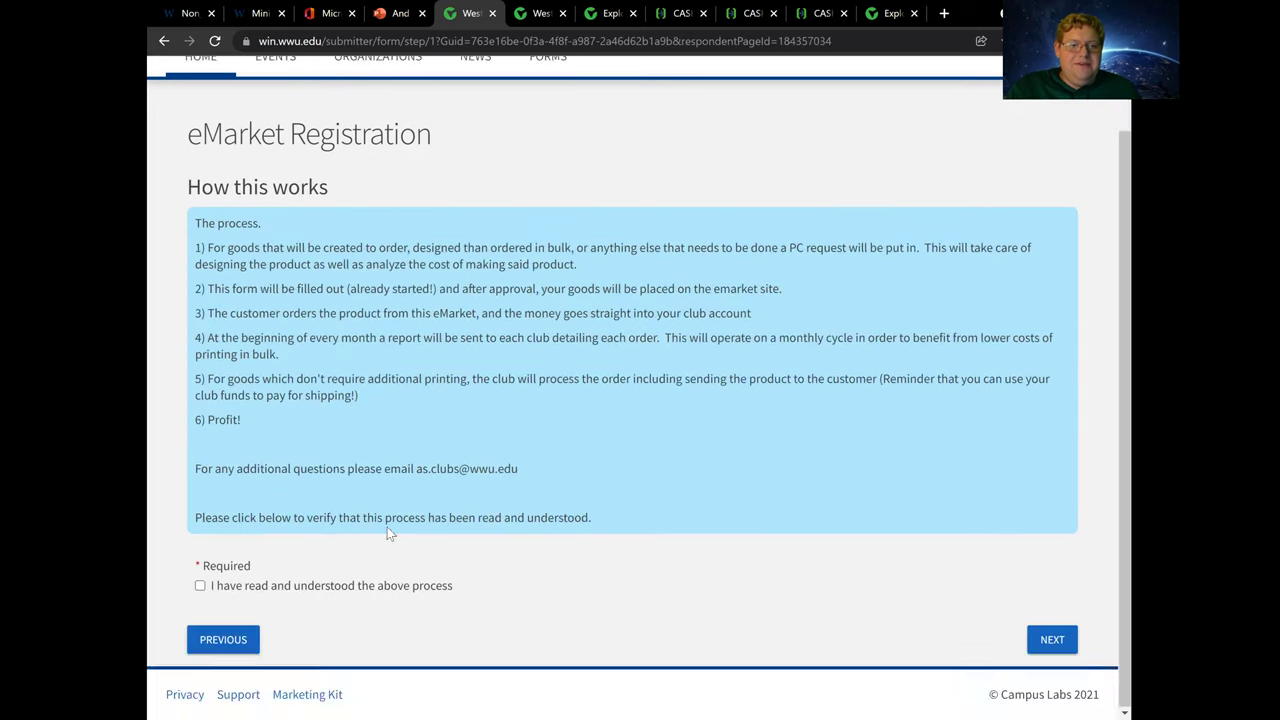
click(200, 587)
click(1047, 641)
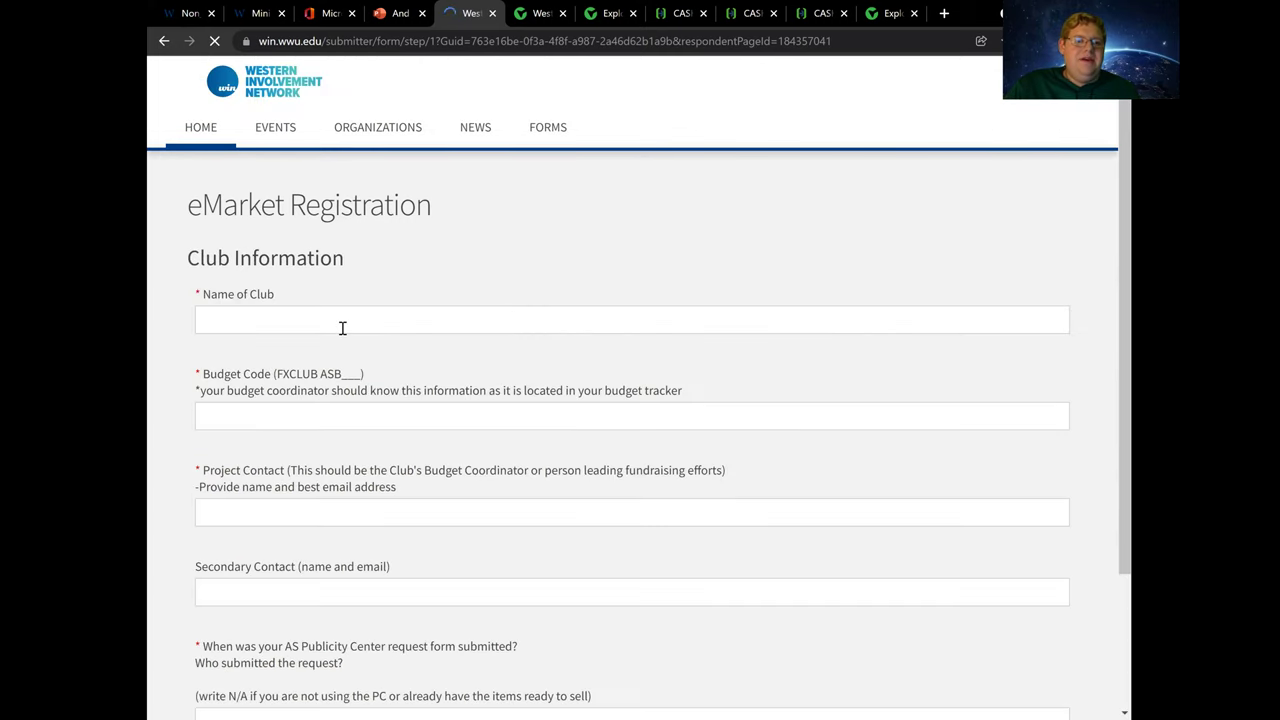
Set Name of Club to the Bella Dynasty suggestion
click(342, 322)
click(288, 355)
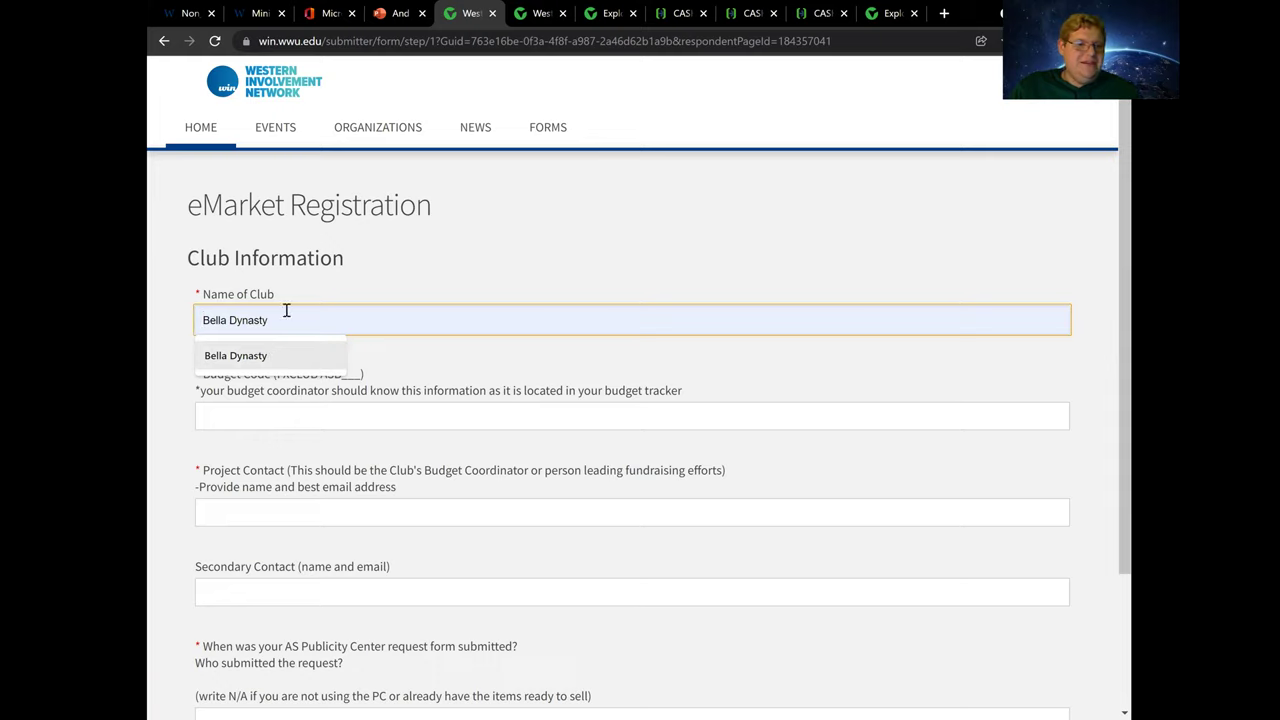
click(273, 359)
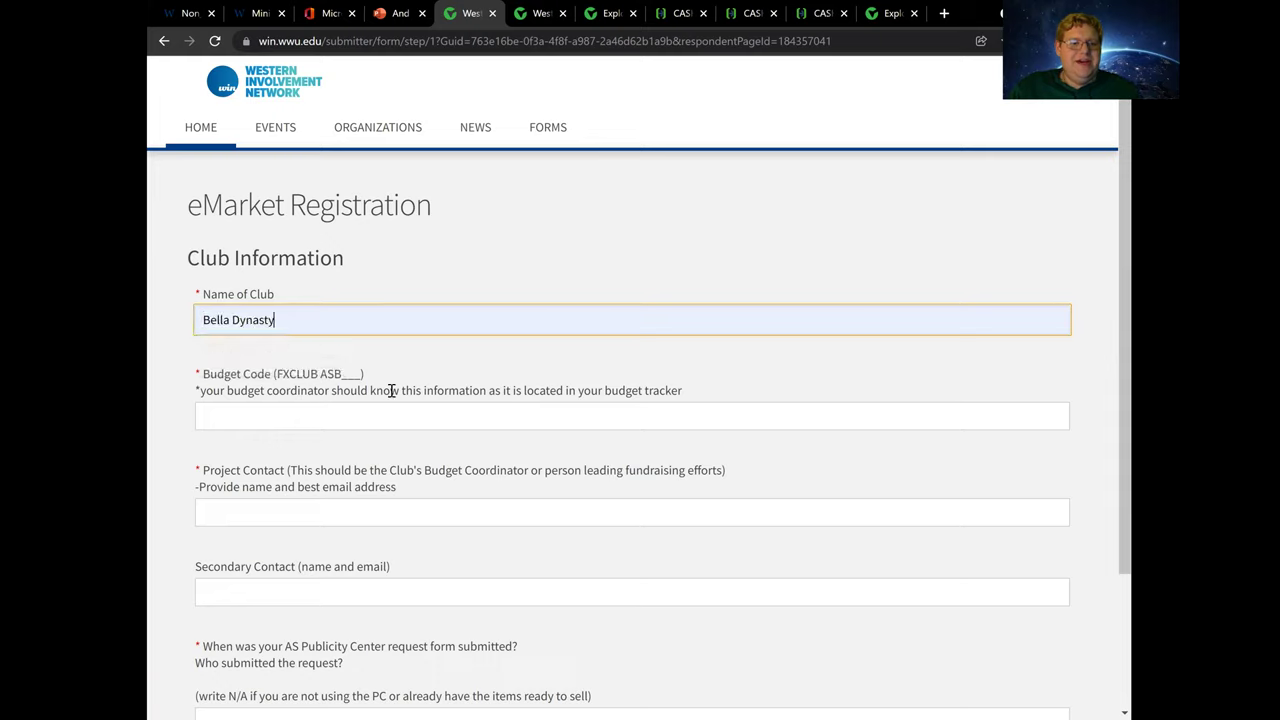
Enter 424 as the Budget Code
click(308, 418)
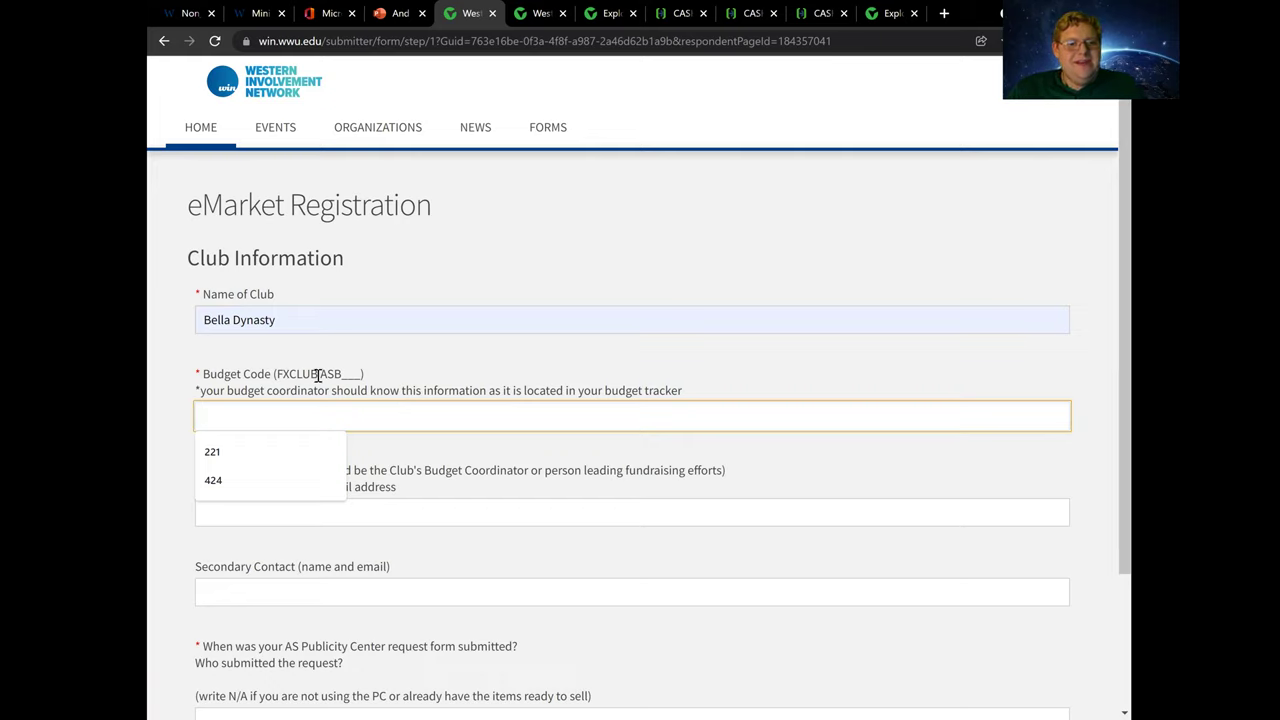
drag(318, 375, 278, 373)
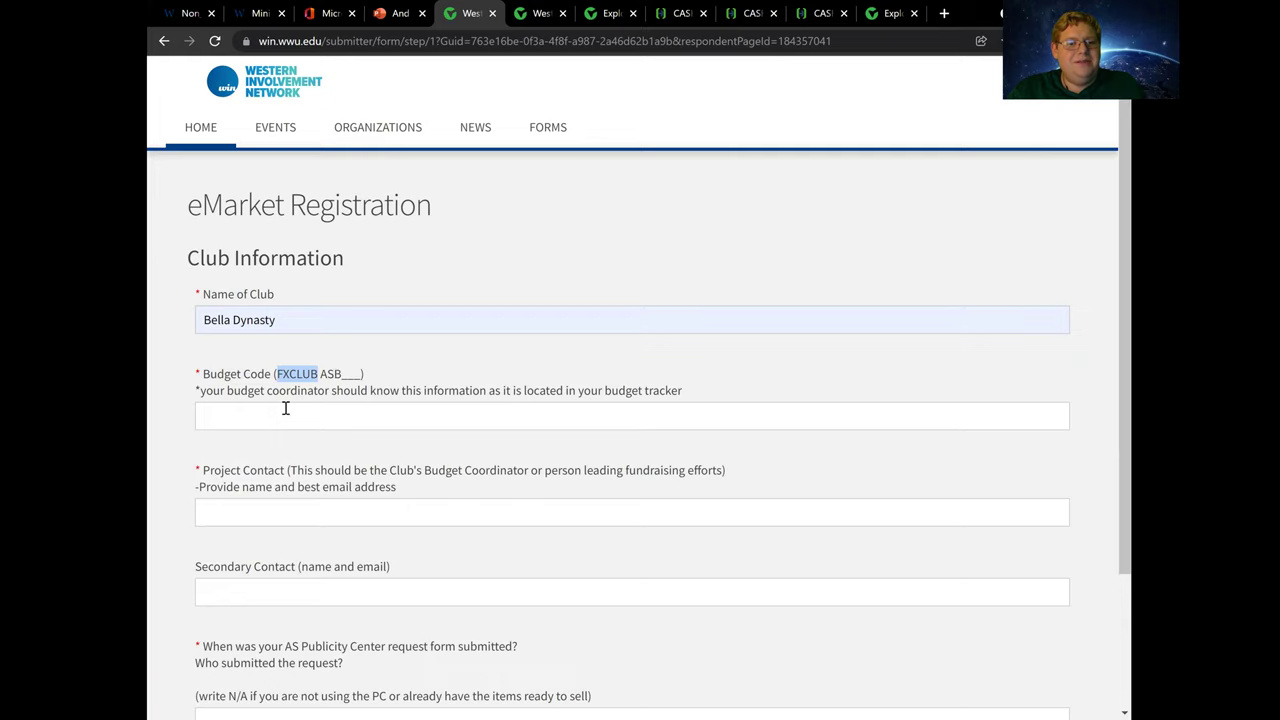
click(285, 408)
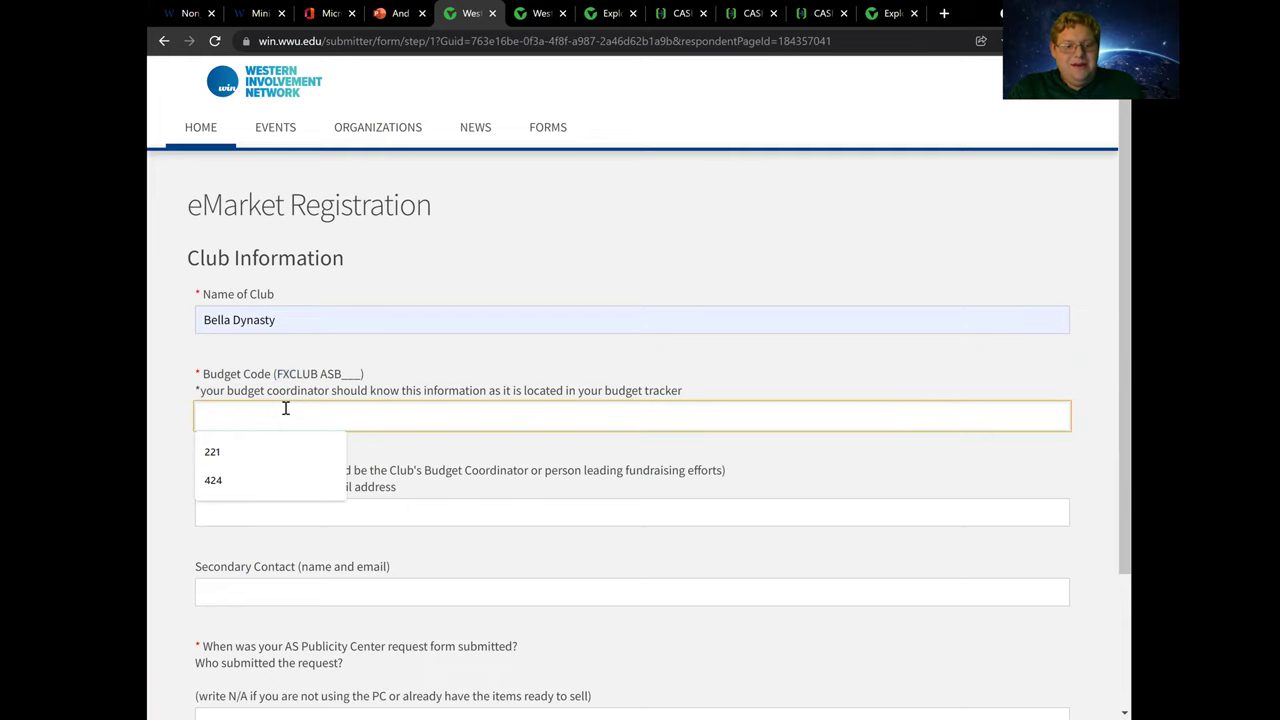
text(424)
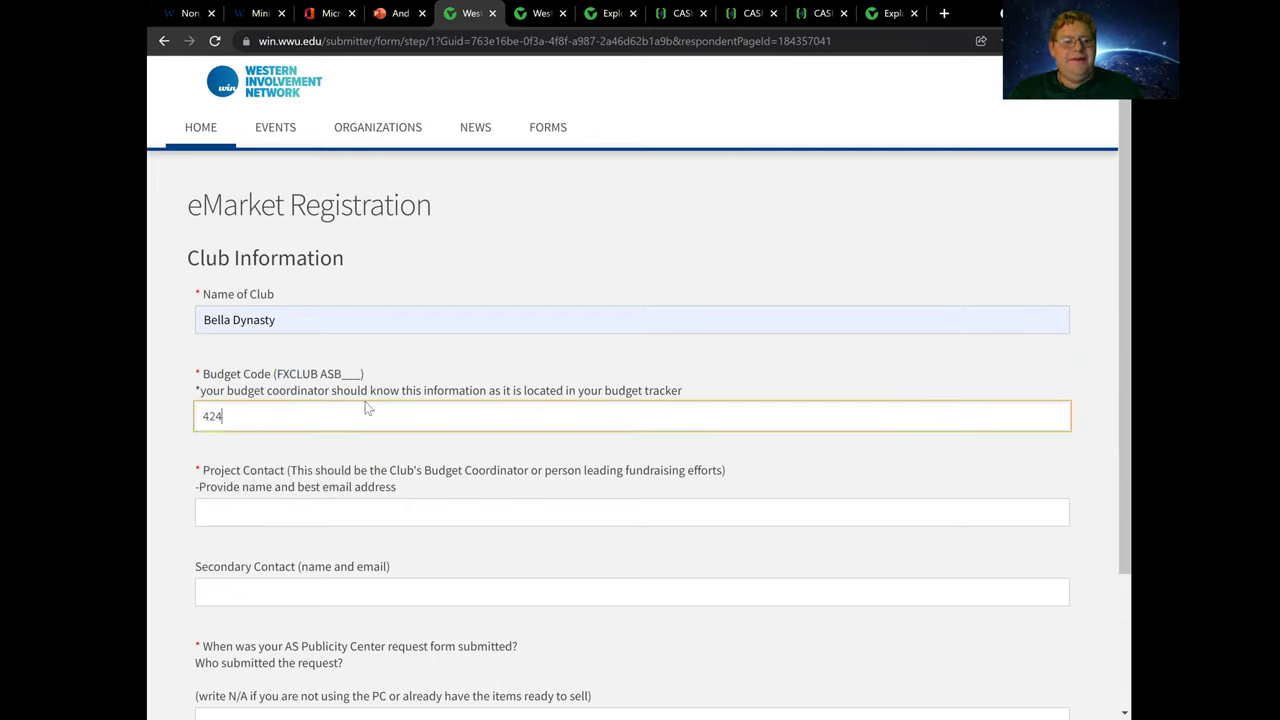